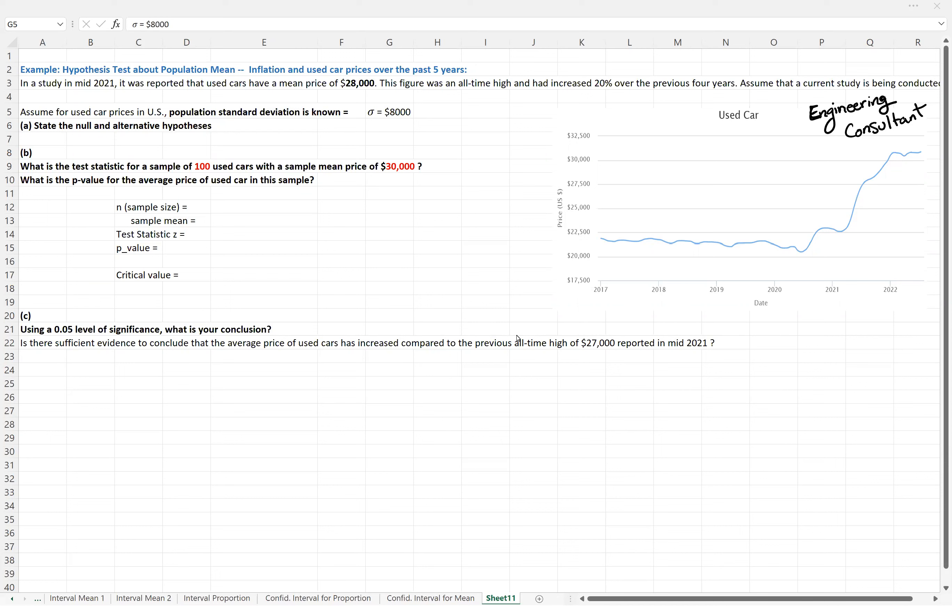
Step: Read the used-car problem statement, the known standard deviation, the sample details, the significance level and question (a)
click(27, 84)
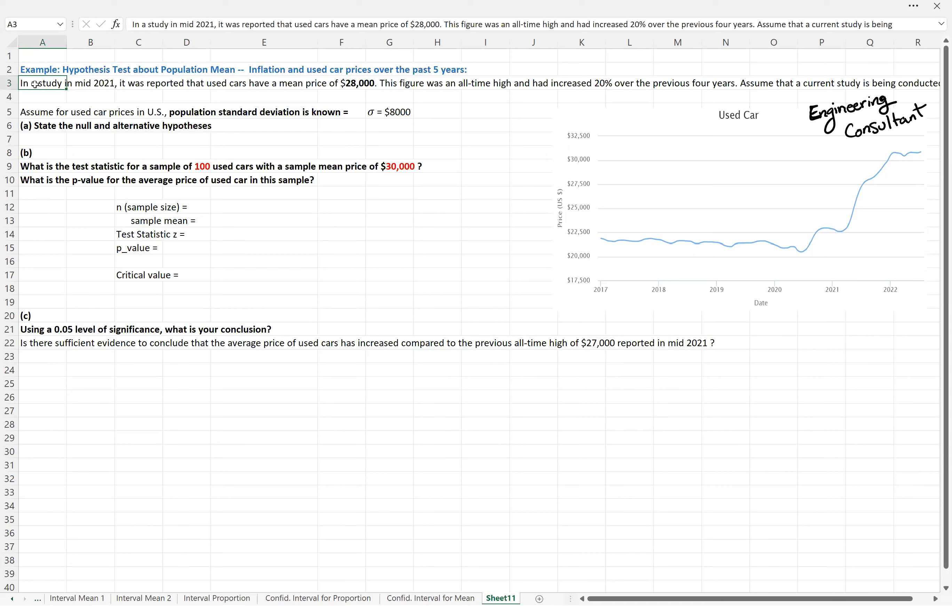
double_click(35, 84)
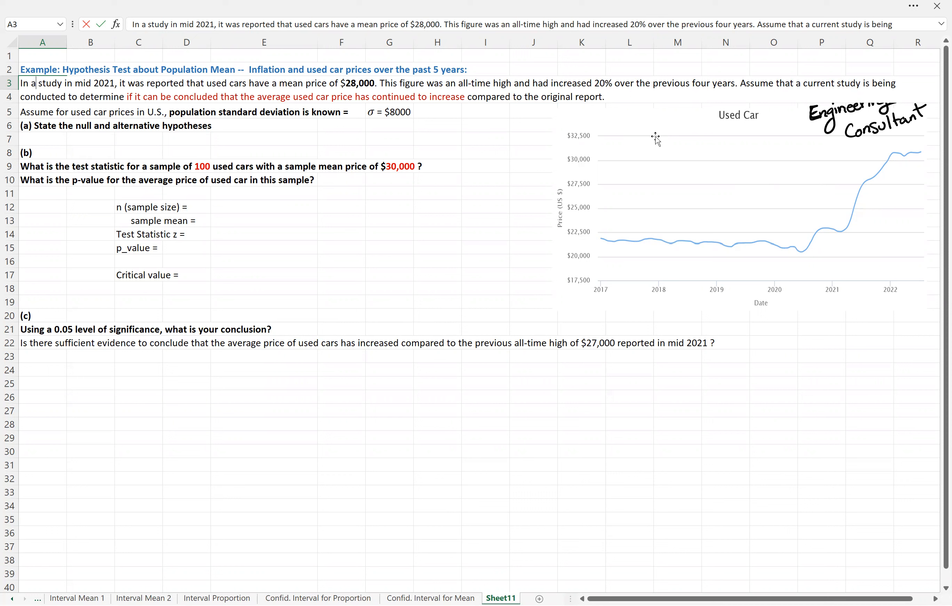
click(327, 94)
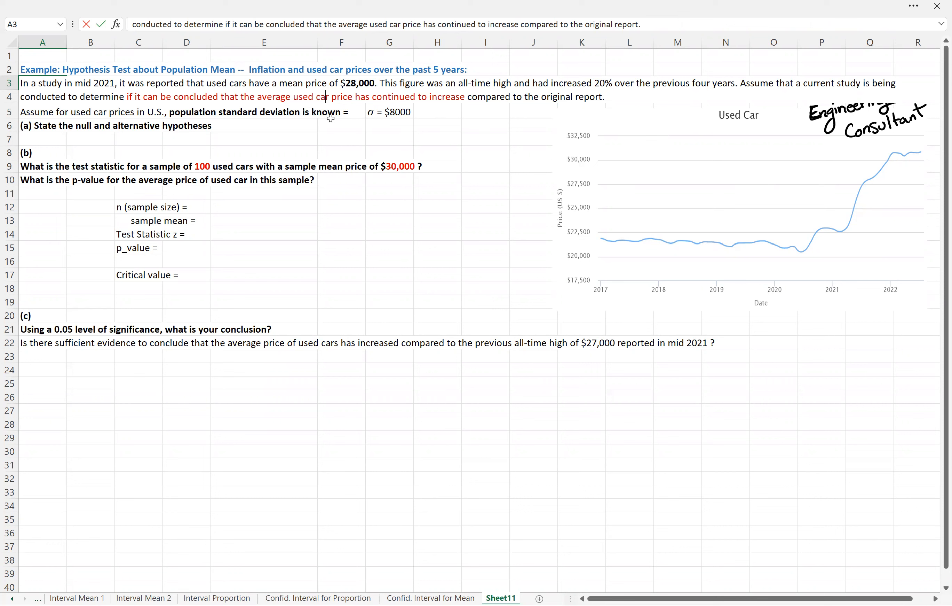
click(202, 167)
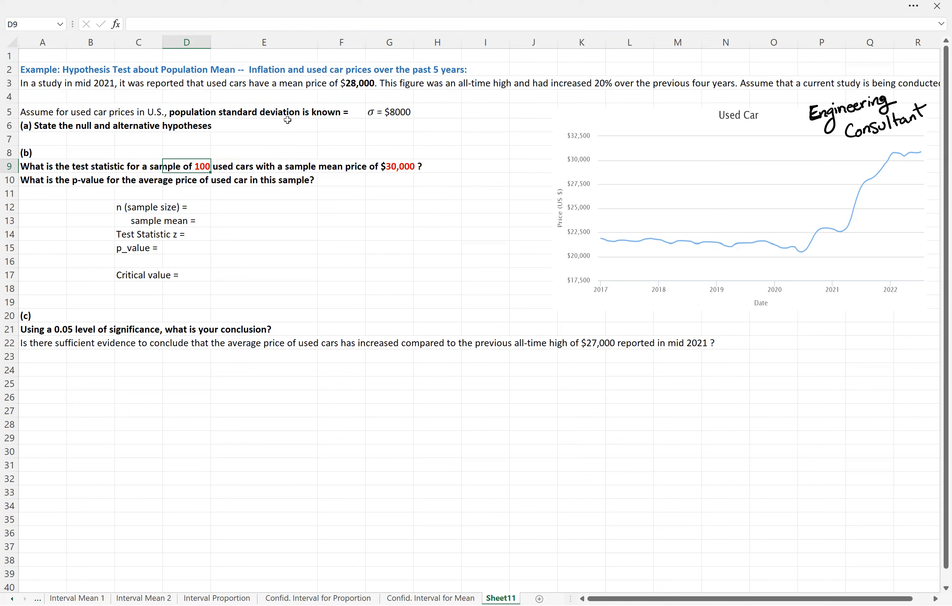
click(374, 117)
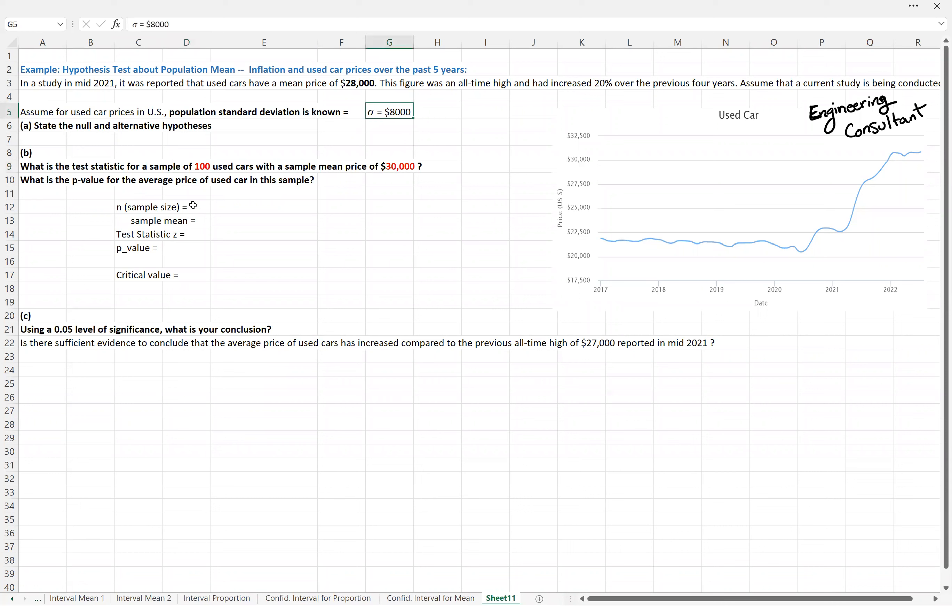
click(56, 329)
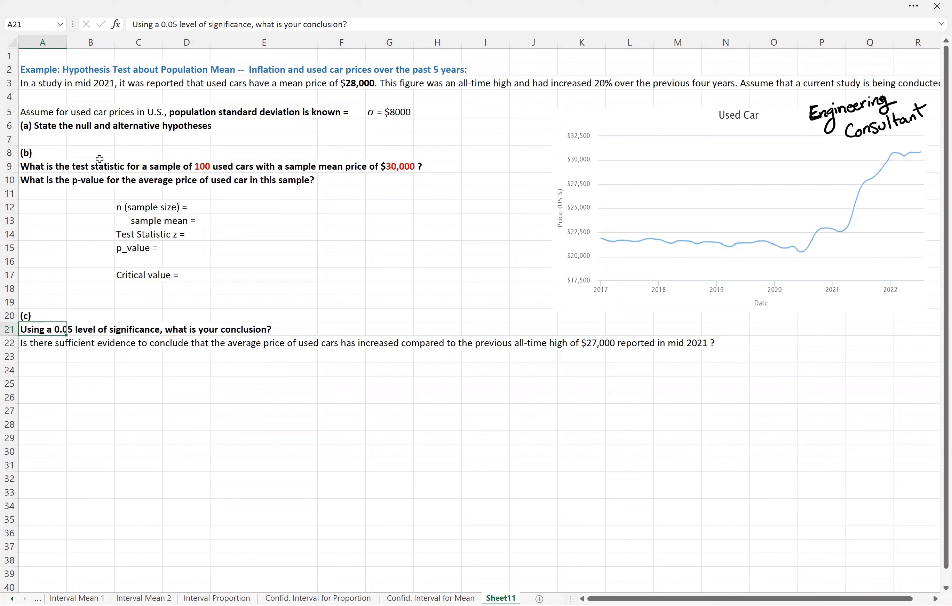
click(28, 126)
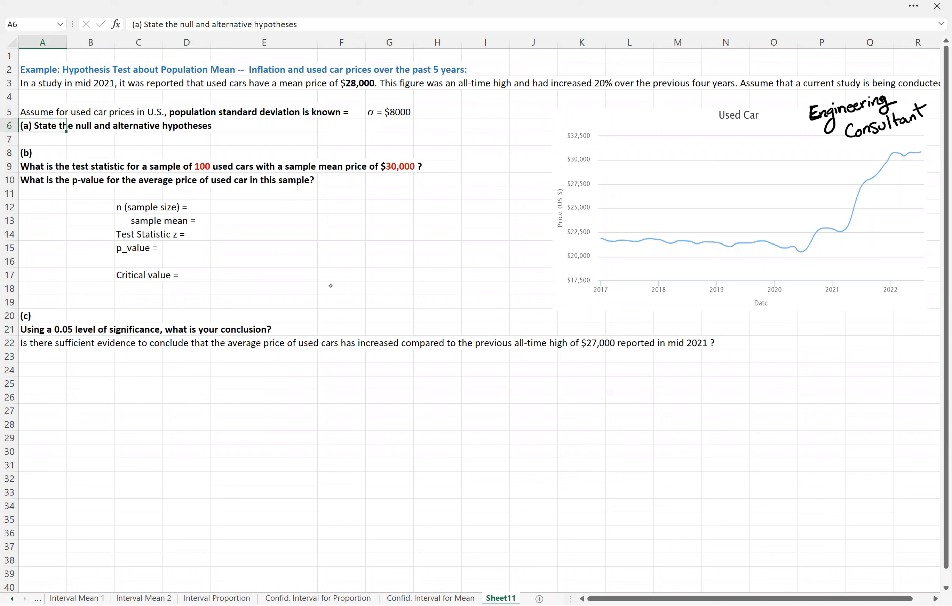
Step: Handwrite the null hypothesis H₀: μ ≤ 28000 in ink beside the known standard deviation
drag(442, 105, 449, 119)
drag(443, 113, 454, 125)
drag(473, 126, 493, 107)
drag(473, 158, 494, 140)
drag(510, 105, 511, 119)
mouse_move(499, 118)
mouse_down()
mouse_move(528, 117)
mouse_move(536, 102)
mouse_move(546, 114)
mouse_up()
mouse_move(557, 105)
mouse_down()
mouse_move(559, 114)
mouse_move(556, 106)
mouse_up()
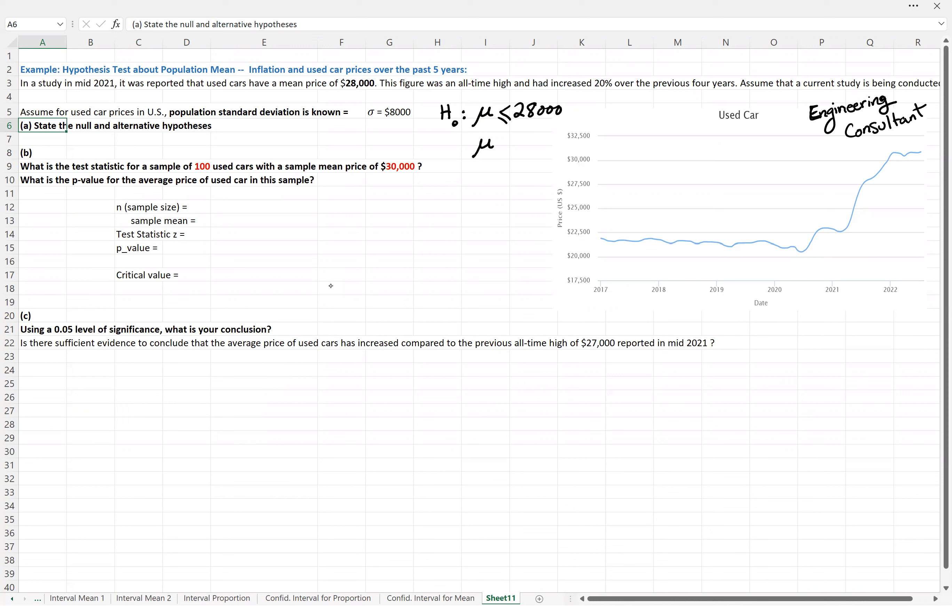
Step: Handwrite the alternative hypothesis Ha: μ > 28000 in ink below the null hypothesis
drag(442, 136, 450, 154)
drag(441, 145, 460, 156)
click(464, 142)
click(464, 149)
mouse_move(500, 137)
mouse_down()
mouse_move(509, 142)
mouse_move(501, 155)
mouse_move(555, 140)
mouse_up()
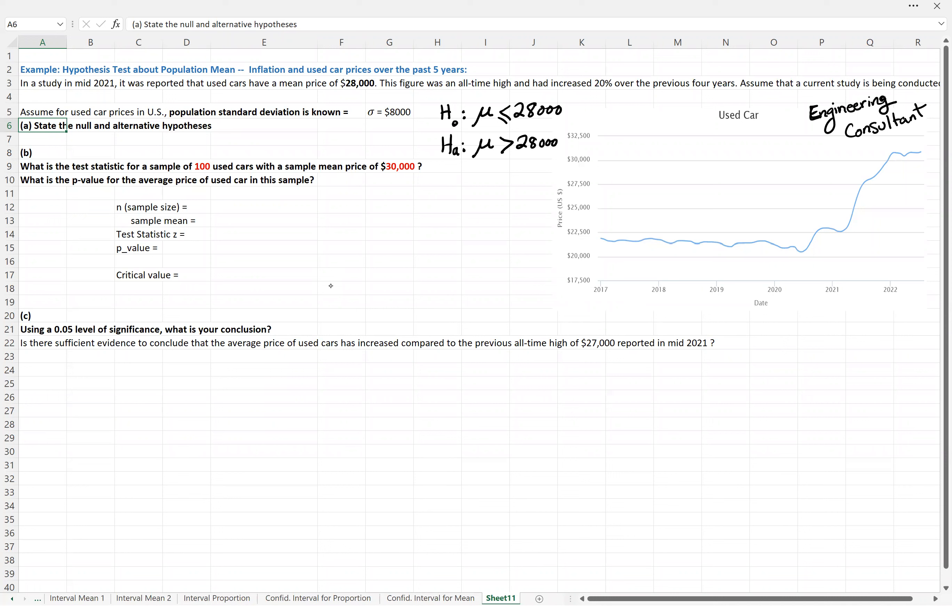
drag(410, 125, 419, 124)
drag(434, 119, 429, 126)
key(ctrl+z)
Step: Mark the 100 with an ink arrow and underline $30,000 in question (b), and enter =100 as the sample size in E12
mouse_move(237, 147)
mouse_down()
mouse_move(205, 161)
mouse_move(219, 161)
mouse_up()
drag(376, 174, 413, 175)
click(231, 208)
double_click(230, 208)
text(=100)
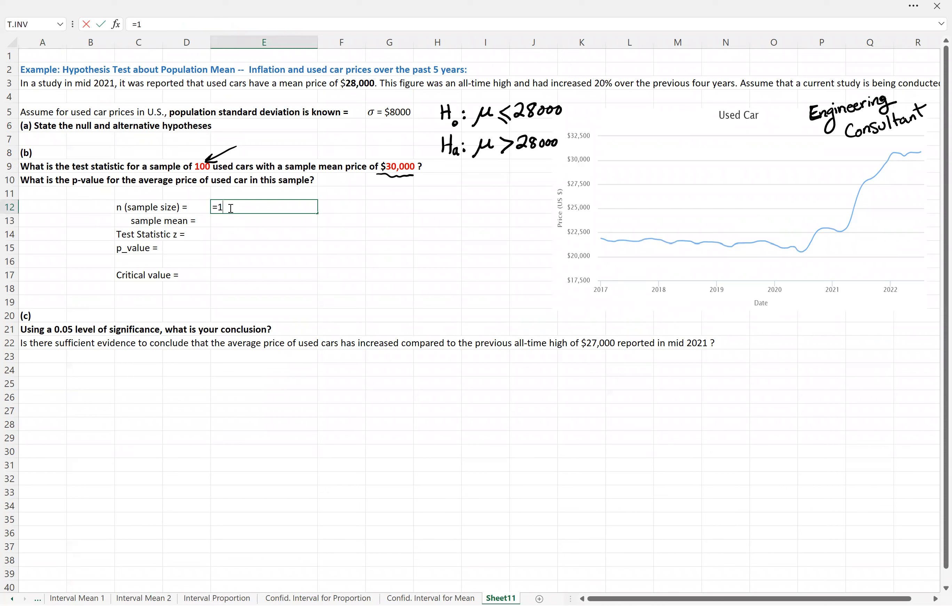
click(937, 6)
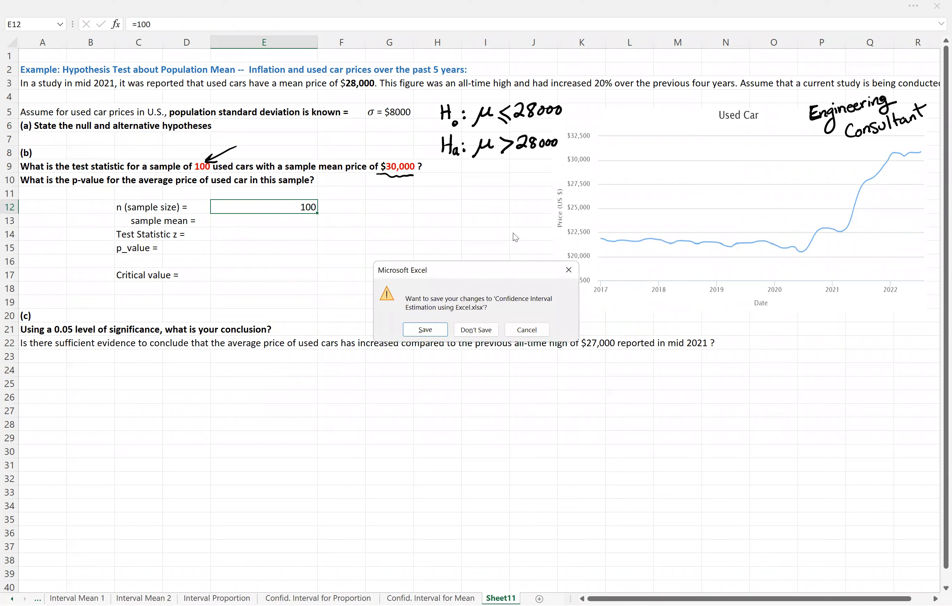
click(544, 332)
Step: Enter =30000 as the sample mean in E13
double_click(262, 220)
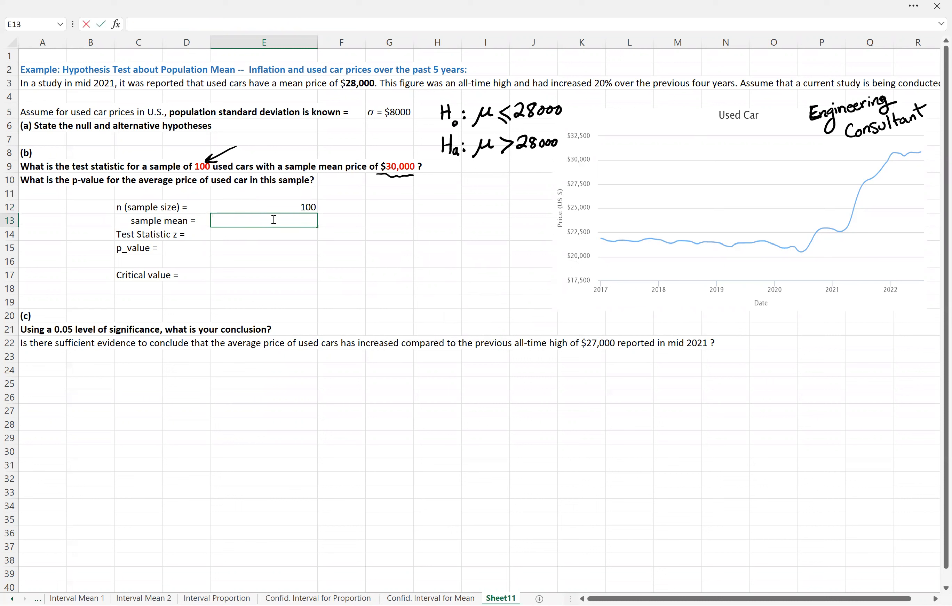
text(=30000)
click(275, 254)
click(244, 234)
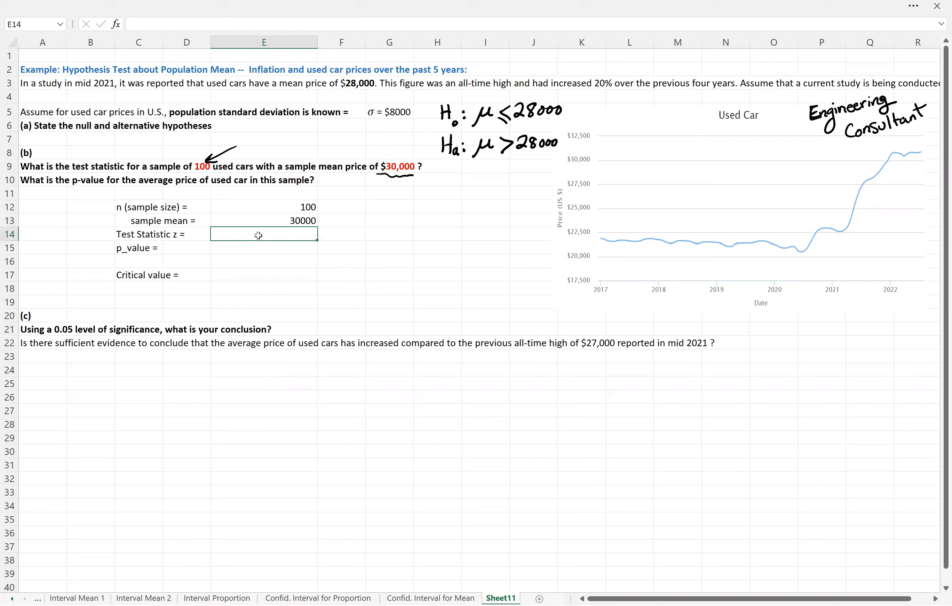
Step: Review the known population standard deviation and sample size, and underline $30,000 in question (b) once more in ink
click(255, 116)
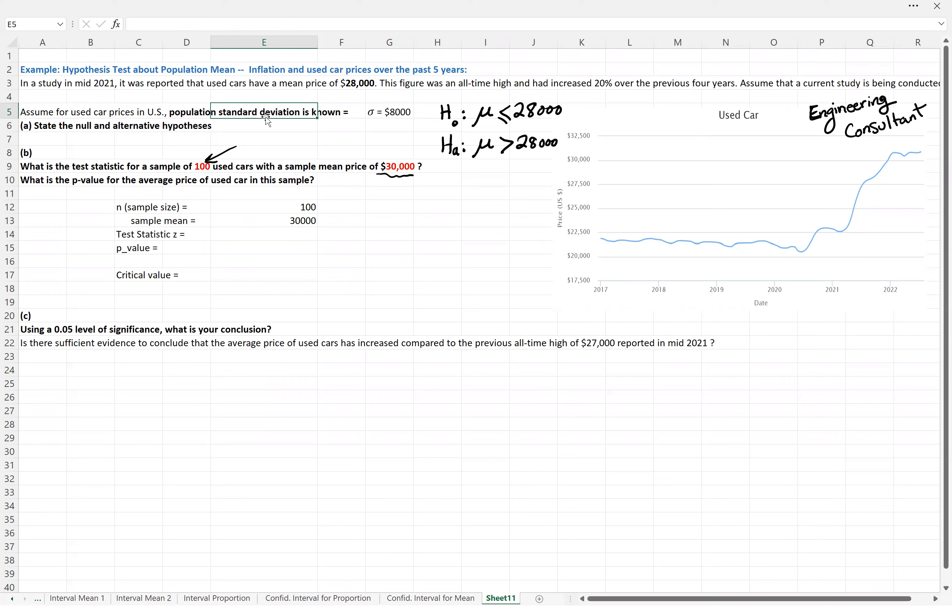
click(394, 113)
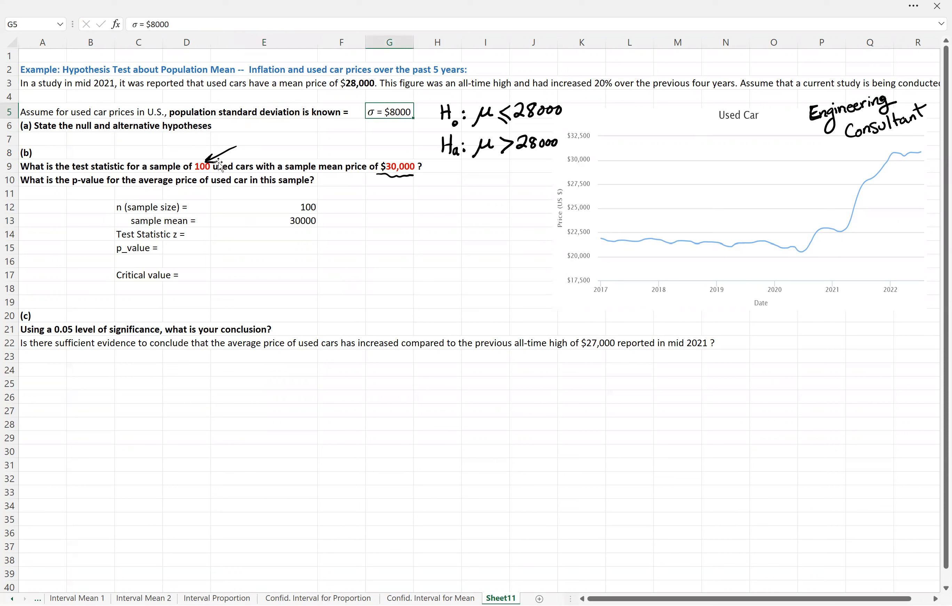
click(204, 167)
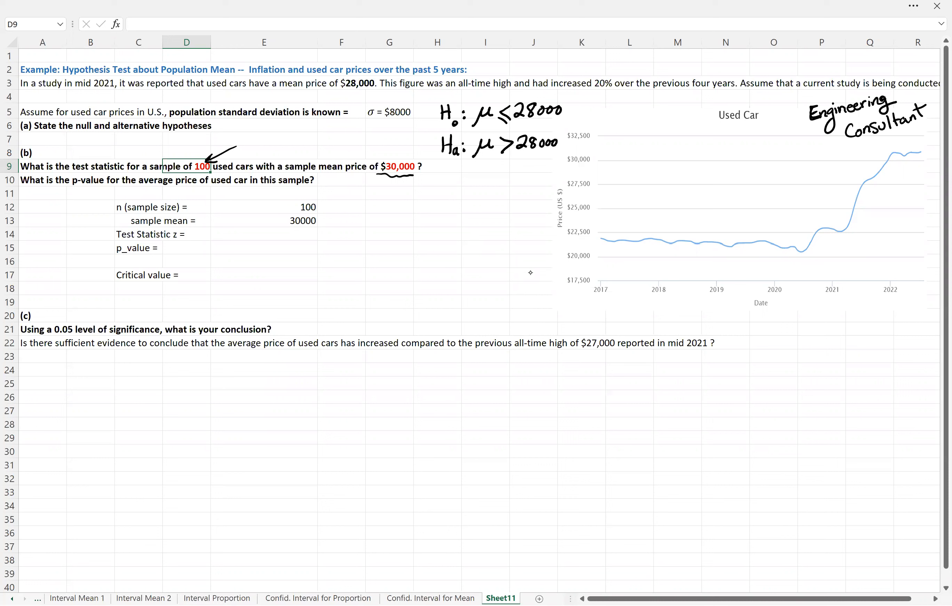
drag(380, 177, 415, 177)
Step: Sketch a normal curve in ink over an x axis with an arrowhead, adding a centre line labelled μ
mouse_move(395, 256)
mouse_down()
mouse_move(544, 252)
mouse_move(538, 258)
mouse_up()
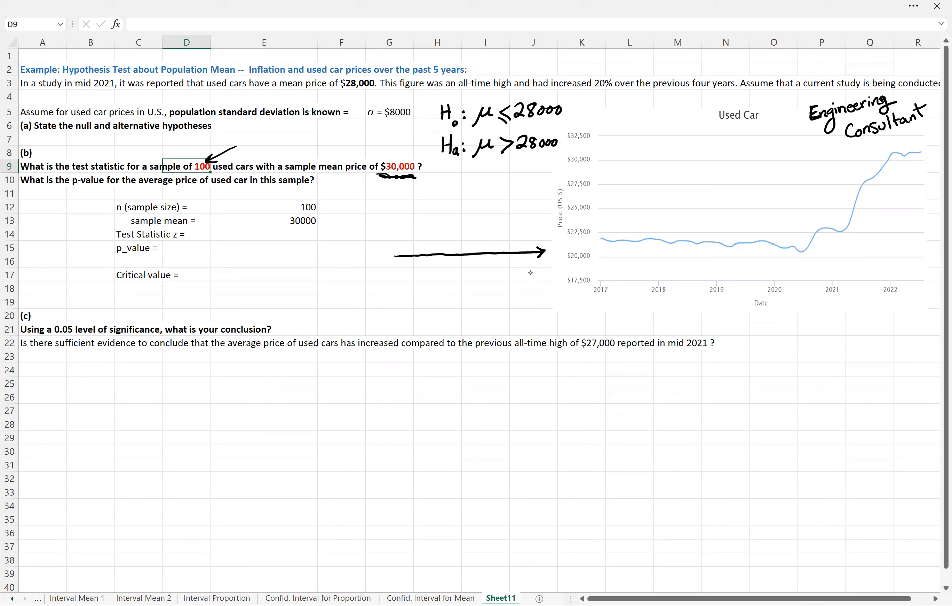
drag(548, 247, 551, 257)
mouse_move(390, 252)
mouse_down()
mouse_move(423, 238)
mouse_move(460, 192)
mouse_move(499, 234)
mouse_move(527, 245)
mouse_up()
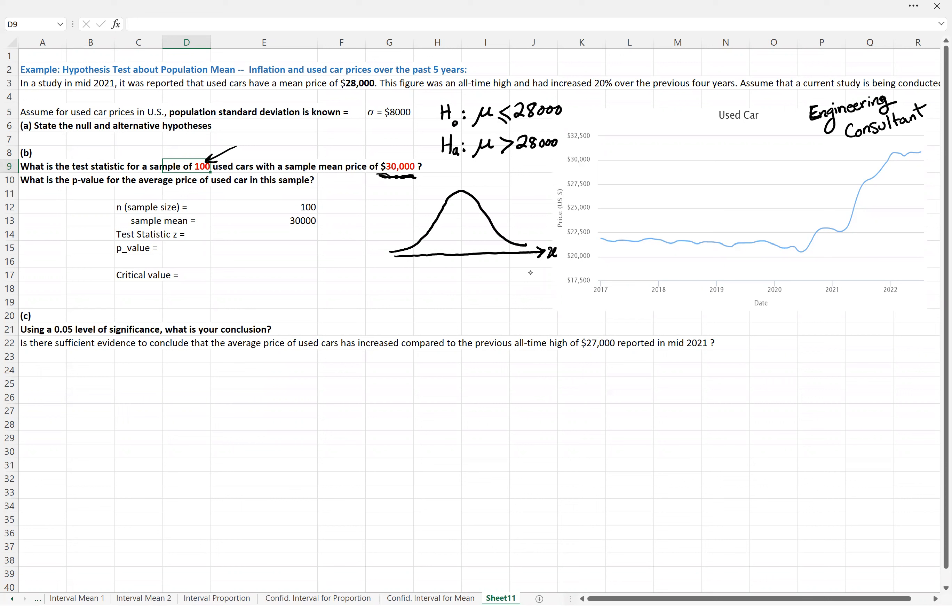
drag(460, 202, 463, 257)
drag(461, 193, 462, 208)
mouse_move(458, 262)
mouse_down()
mouse_move(452, 278)
mouse_move(467, 269)
mouse_up()
Step: Handwrite x̄ = beside the sample mean label and start the formula z = with the numerator x̄ − μ₀ near column F
drag(202, 217, 211, 226)
mouse_move(210, 217)
mouse_down()
mouse_move(201, 228)
mouse_move(211, 213)
mouse_move(225, 221)
mouse_up()
drag(309, 233, 320, 241)
drag(322, 239, 346, 238)
mouse_move(348, 227)
mouse_down()
mouse_move(339, 238)
mouse_move(359, 233)
mouse_move(358, 241)
mouse_move(373, 225)
mouse_move(378, 232)
mouse_up()
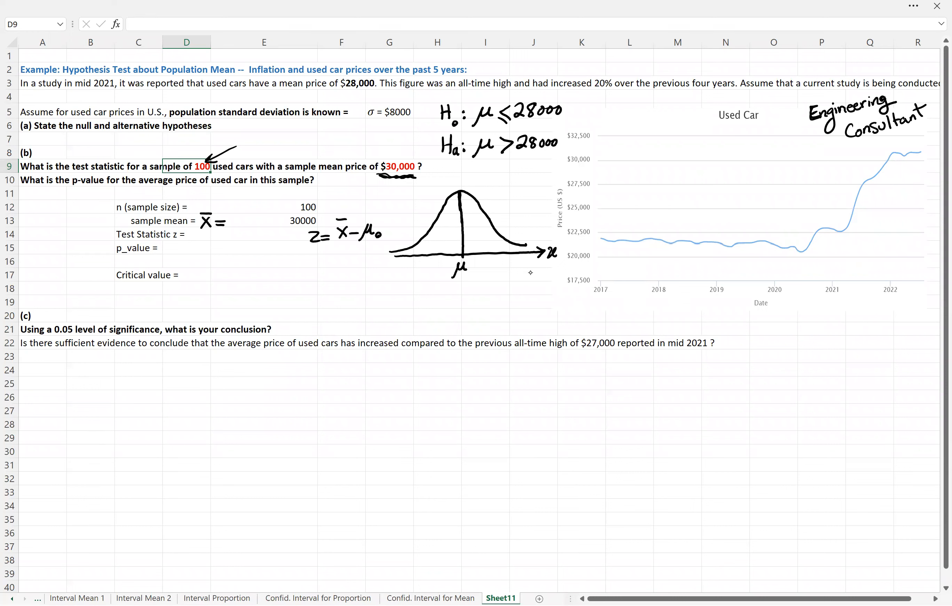
Step: Circle 28000 in the null hypothesis, label it μ₀, and complete the handwritten z formula with the denominator σx̄
mouse_move(534, 122)
mouse_down()
mouse_move(519, 99)
mouse_move(568, 115)
mouse_move(536, 122)
mouse_move(570, 116)
mouse_up()
mouse_move(573, 107)
mouse_down()
mouse_move(583, 99)
mouse_move(586, 108)
mouse_up()
mouse_move(334, 242)
mouse_down()
mouse_move(383, 240)
mouse_move(345, 259)
mouse_move(362, 251)
mouse_move(366, 267)
mouse_up()
mouse_move(365, 261)
mouse_down()
mouse_move(359, 268)
mouse_move(365, 258)
mouse_up()
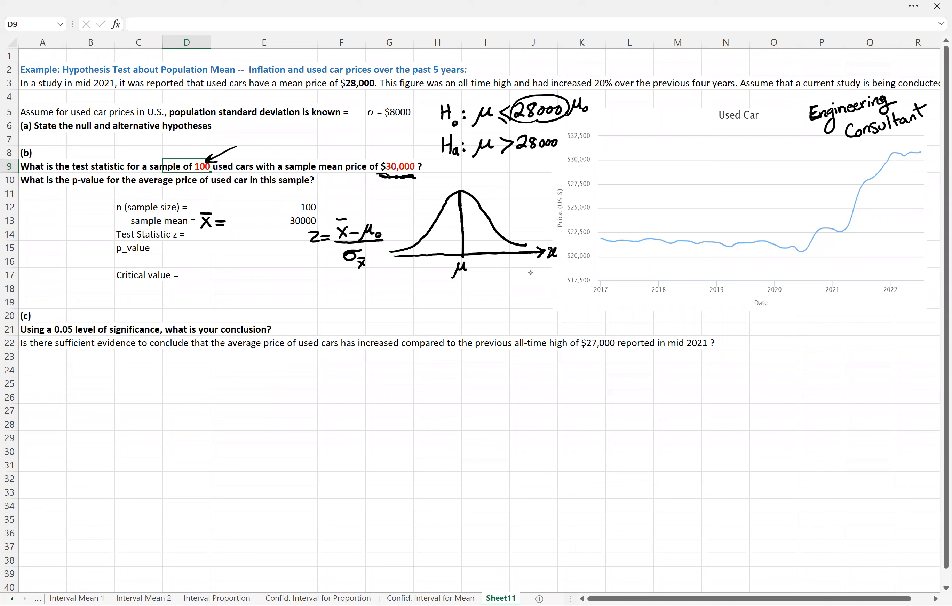
Step: Handwrite the standard error formula σx̄ = σ/√n below the z formula and underline σ = $8000
mouse_move(336, 285)
mouse_down()
mouse_move(328, 294)
mouse_move(343, 284)
mouse_move(346, 302)
mouse_move(358, 291)
mouse_up()
mouse_move(378, 284)
mouse_down()
mouse_move(372, 288)
mouse_move(386, 280)
mouse_move(386, 292)
mouse_up()
drag(364, 119, 412, 119)
mouse_move(363, 306)
mouse_down()
mouse_move(385, 297)
mouse_move(383, 310)
mouse_up()
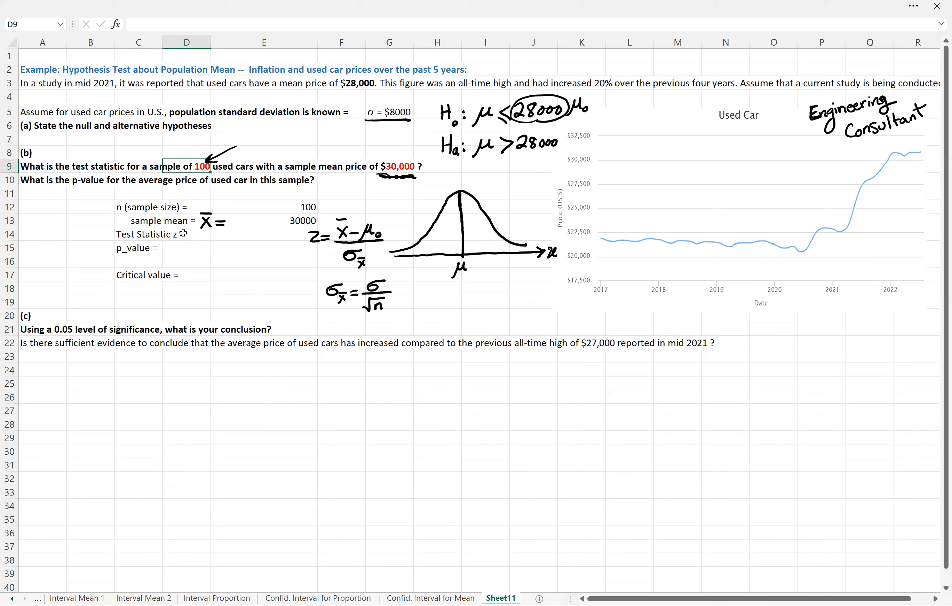
Step: Enter the test statistic formula =(E13-2800)/(8000/SQRT(E12)) in E14
click(235, 233)
double_click(236, 234)
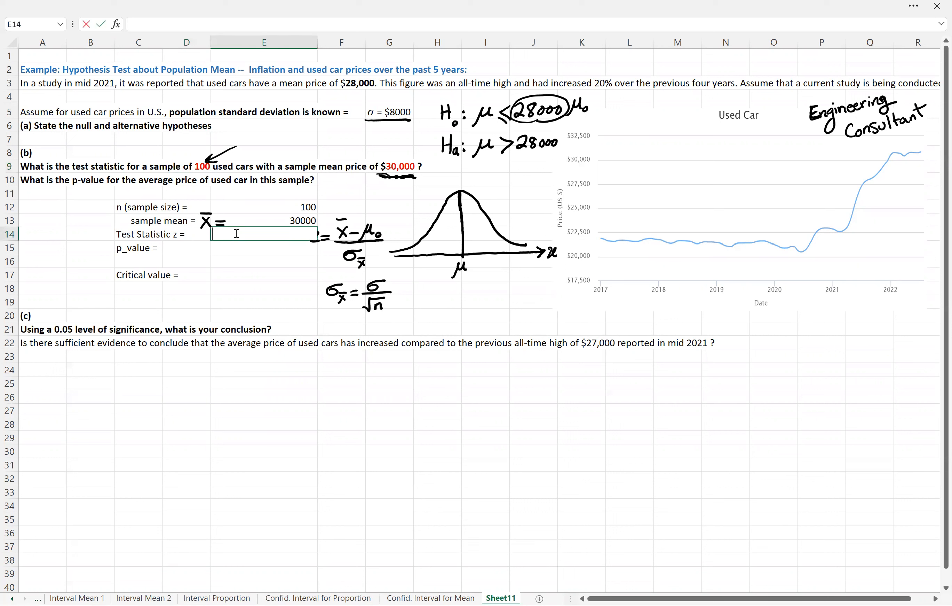
text(=()
click(301, 220)
text(-)
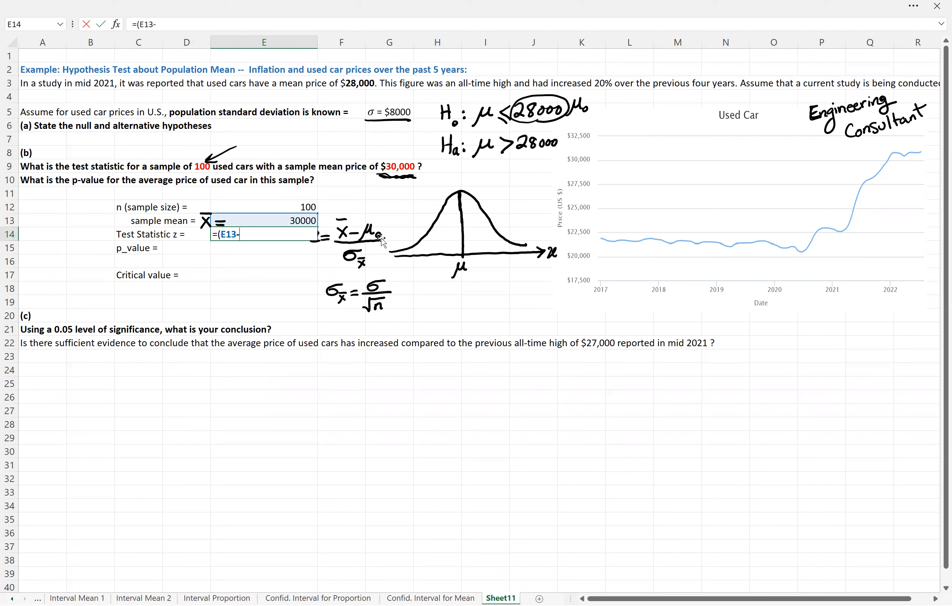
text(2800)/()
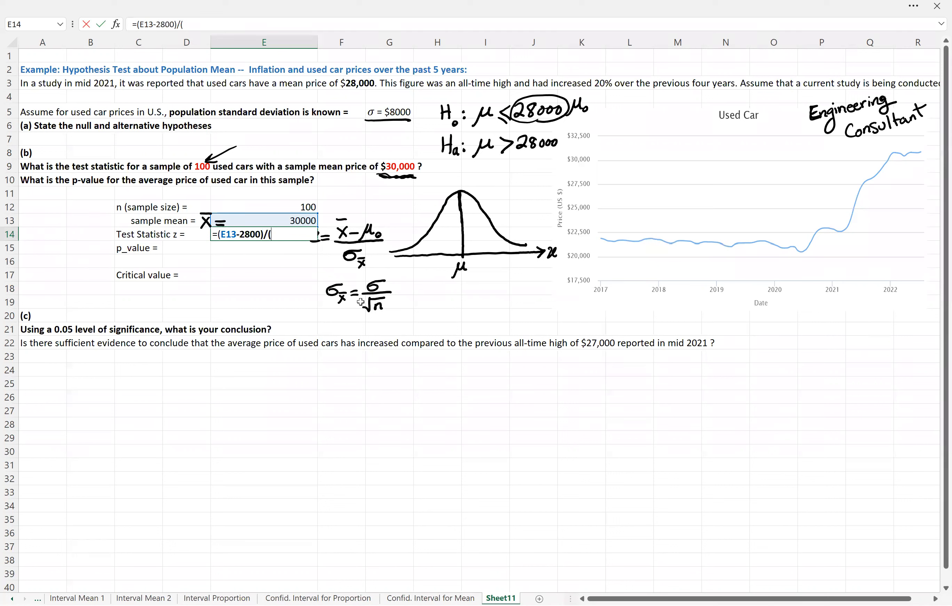
text(8000/sqrt(100)
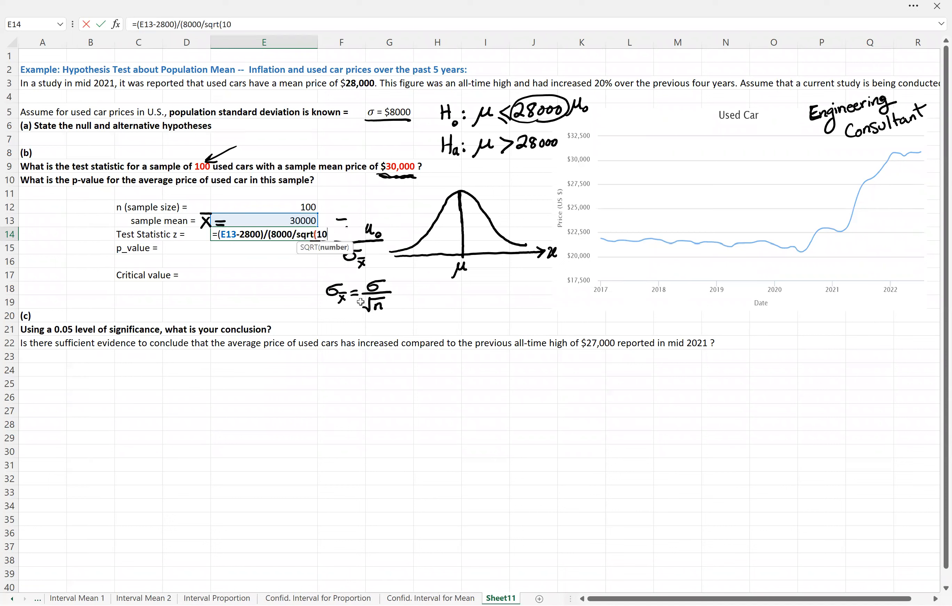
key(BackSpace)
key(BackSpace)
key(BackSpace)
click(304, 206)
text()))
key(Return)
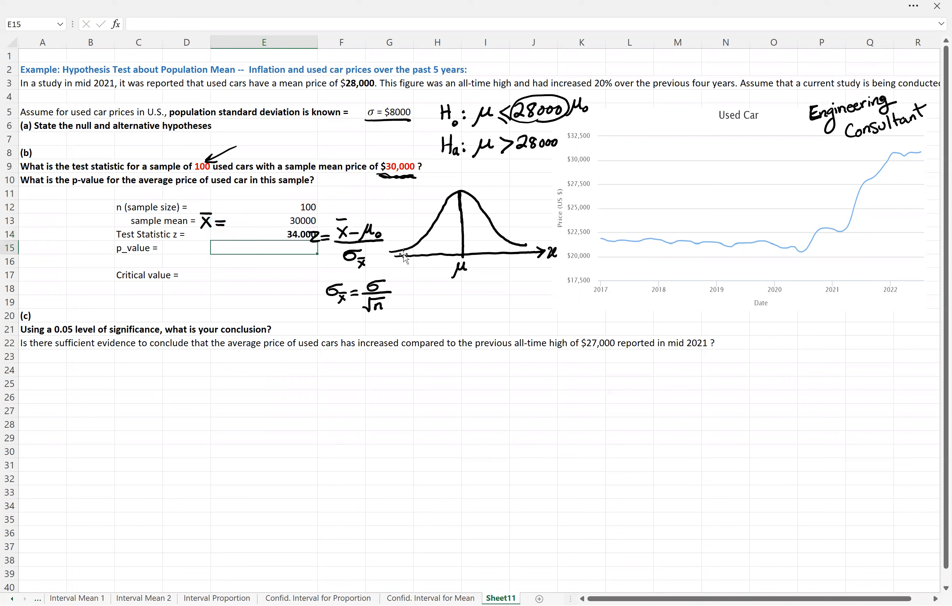
Step: Correct the hypothesized mean in the E14 formula to 28000, giving =(E13-28000)/(8000/SQRT(E12))
double_click(292, 232)
click(253, 233)
text(000)/(8000/SQRT(E12)))
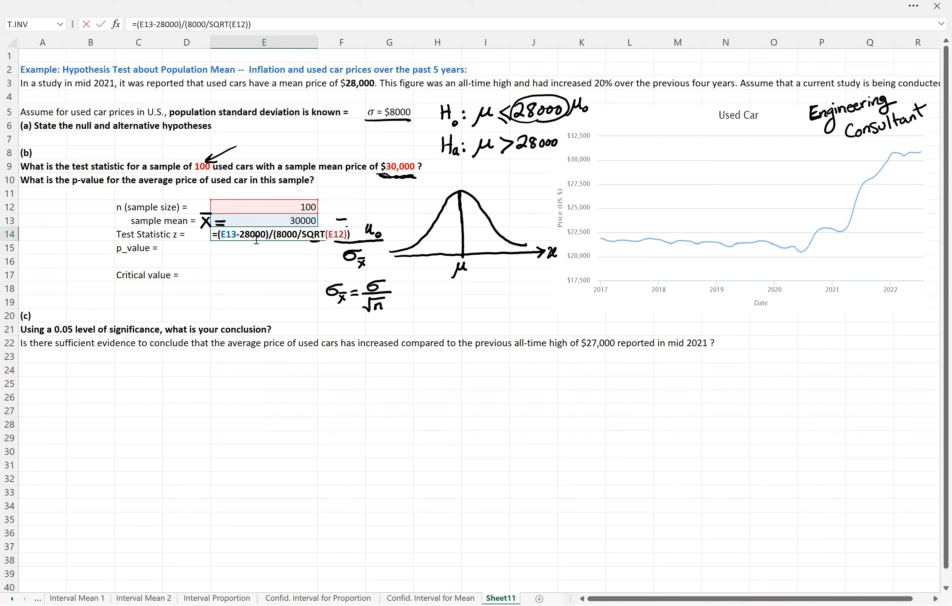
key(Return)
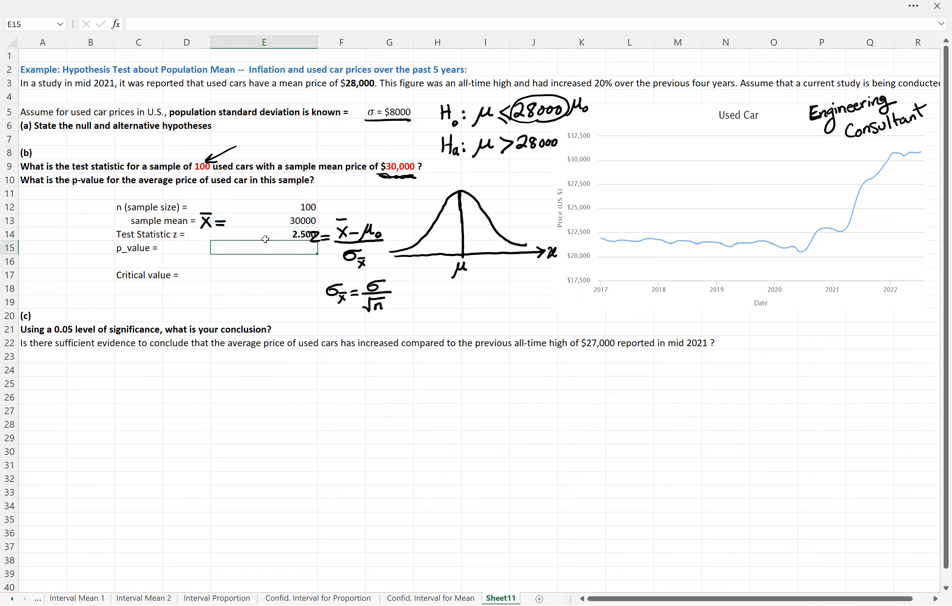
Step: Move the handwritten z formula into columns A and B, clear of the calculated values
click(316, 238)
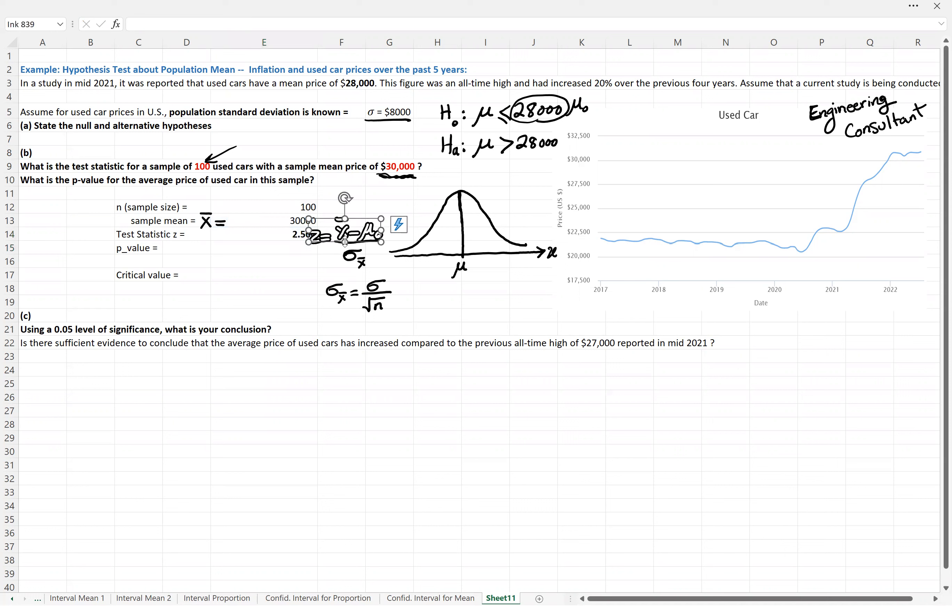
mouse_move(341, 246)
mouse_down()
mouse_move(359, 239)
mouse_move(56, 236)
mouse_up()
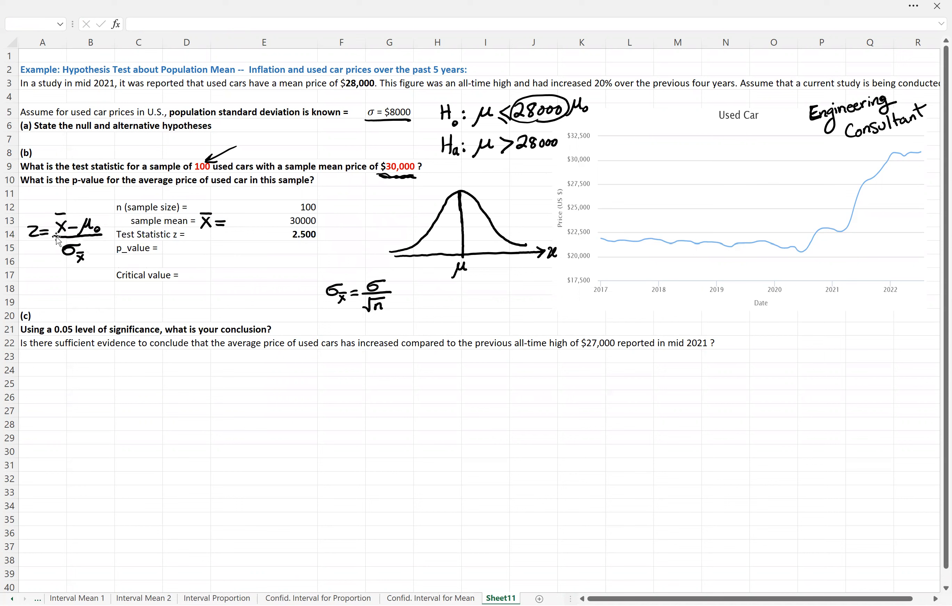
click(159, 264)
click(226, 247)
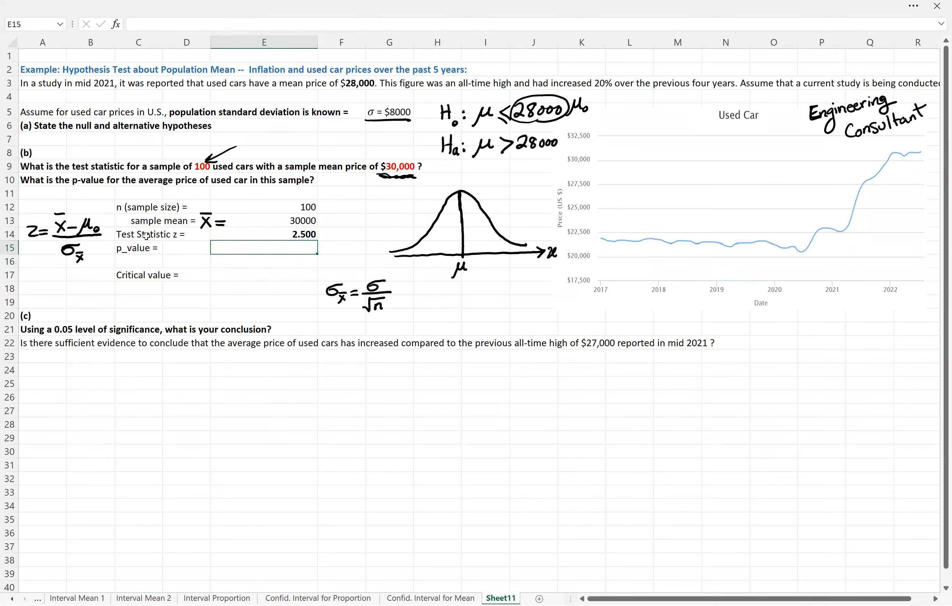
Step: Review the test statistic label, the handwritten z formula and the matching formula in E14
click(146, 236)
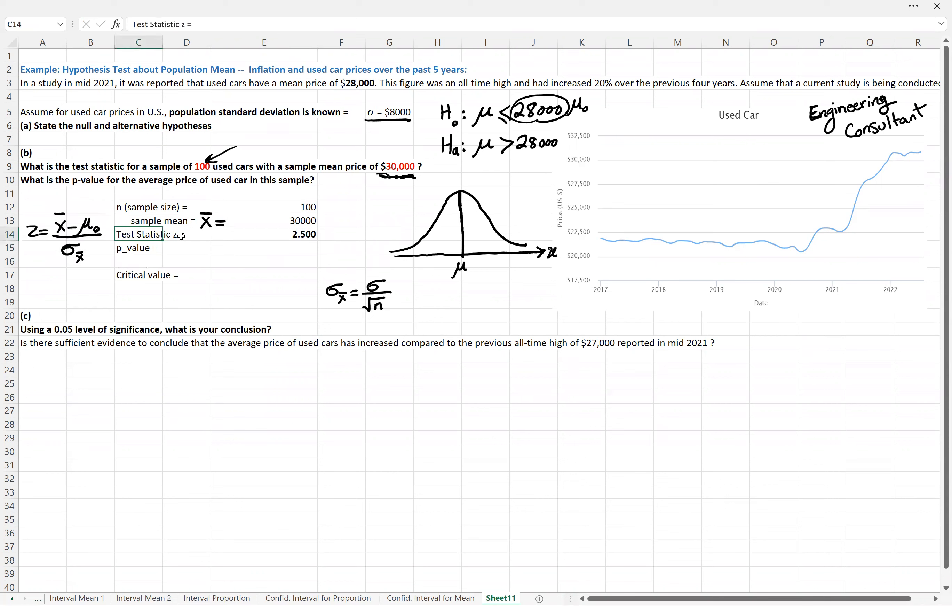
click(61, 229)
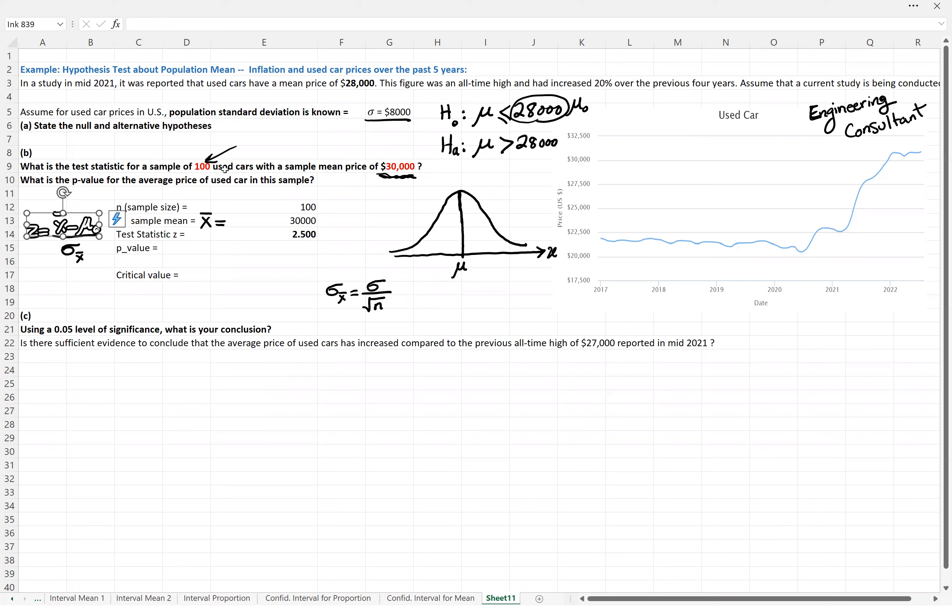
click(303, 235)
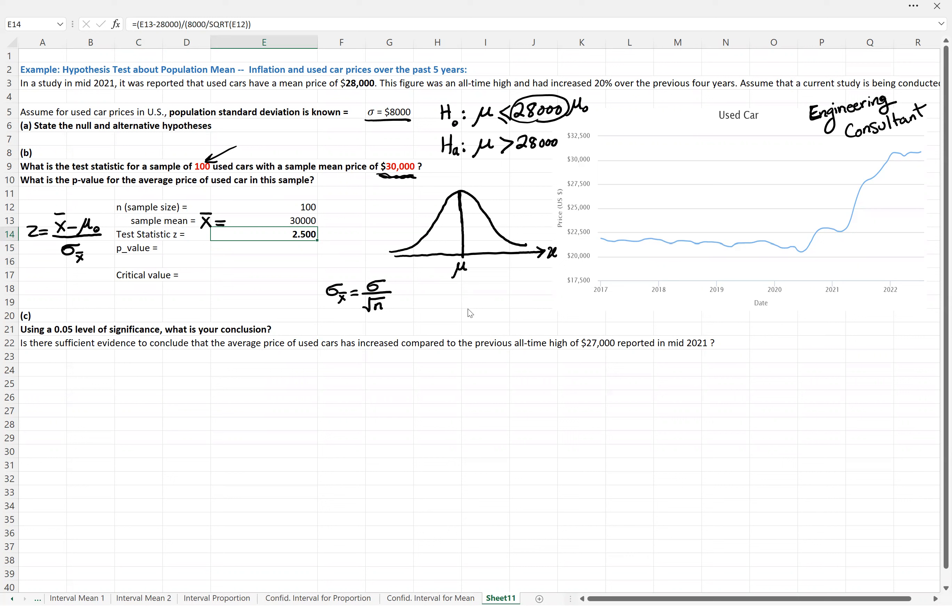
Step: Replace the μ label under the curve with 0, and mark z = 2.5 in ink with a vertical line and shaded upper tail
click(460, 269)
key(ctrl+z)
drag(460, 262, 459, 264)
mouse_move(516, 201)
mouse_down()
mouse_move(517, 252)
mouse_move(529, 248)
mouse_move(515, 289)
mouse_move(539, 292)
mouse_move(547, 277)
mouse_up()
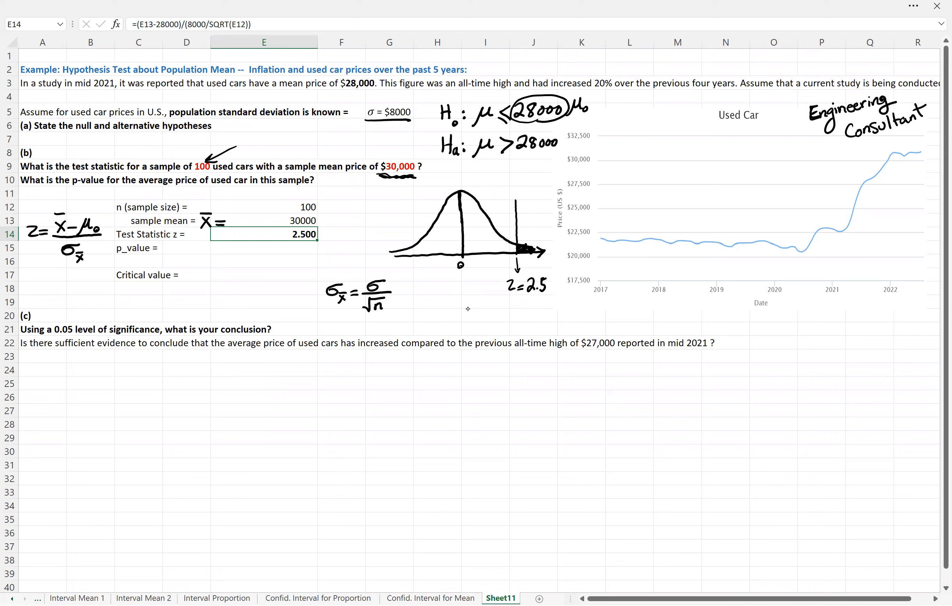
Step: Draw an arrow from the shaded upper tail beyond z = 2.5 and label it p_value in ink
drag(522, 244, 532, 222)
mouse_move(525, 225)
mouse_down()
mouse_move(534, 229)
mouse_move(529, 217)
mouse_up()
drag(526, 204, 528, 210)
drag(533, 213, 561, 199)
Step: Hatch the area under the normal curve below the z = 2.5 line with diagonal ink strokes
drag(513, 246, 510, 251)
drag(508, 242, 491, 253)
drag(500, 236, 468, 253)
drag(491, 222, 453, 252)
drag(481, 217, 444, 256)
drag(479, 210, 441, 248)
drag(461, 217, 428, 251)
drag(458, 195, 426, 244)
mouse_move(458, 196)
mouse_down()
mouse_move(420, 253)
mouse_move(432, 233)
mouse_up()
drag(427, 239, 420, 251)
drag(431, 234, 415, 256)
drag(419, 246, 405, 254)
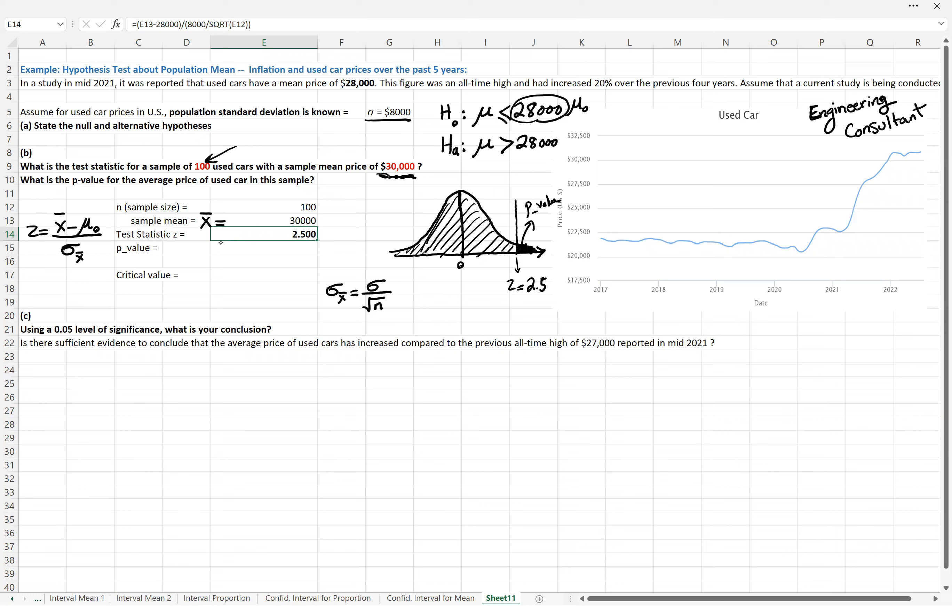
Step: Calculate the p-value in E15 with the formula =1-NORM.S.DIST(E14,TRUE)
double_click(244, 249)
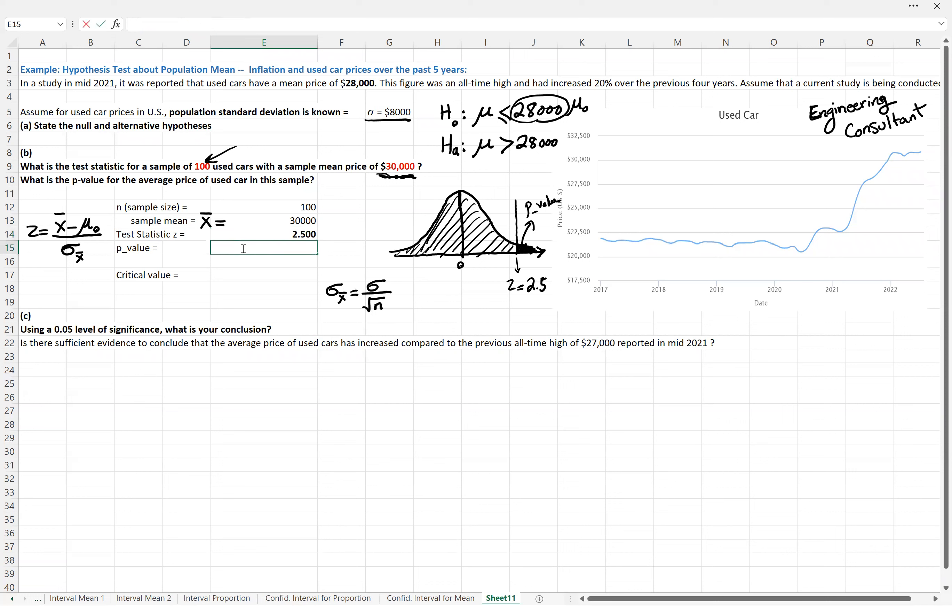
text(=1-norm)
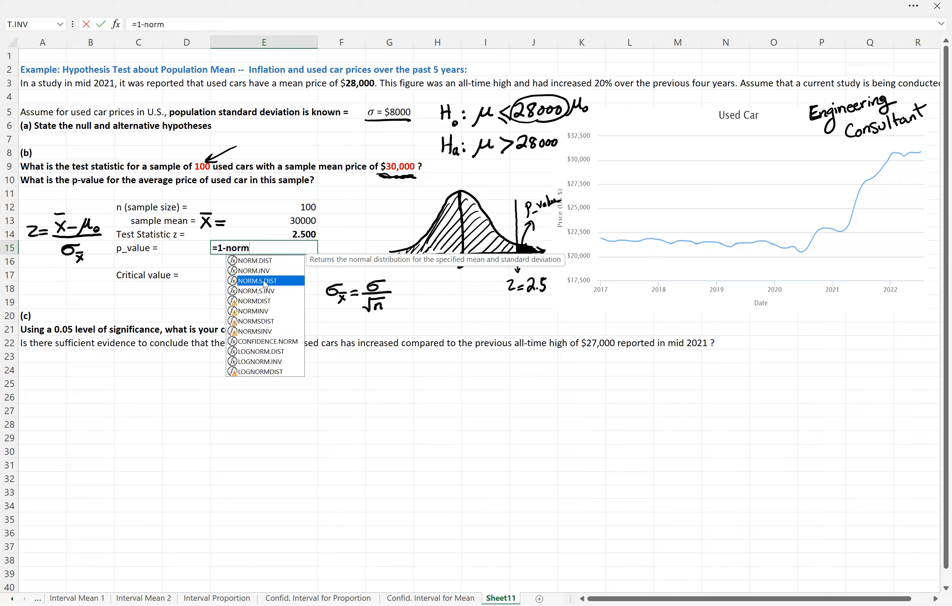
double_click(265, 281)
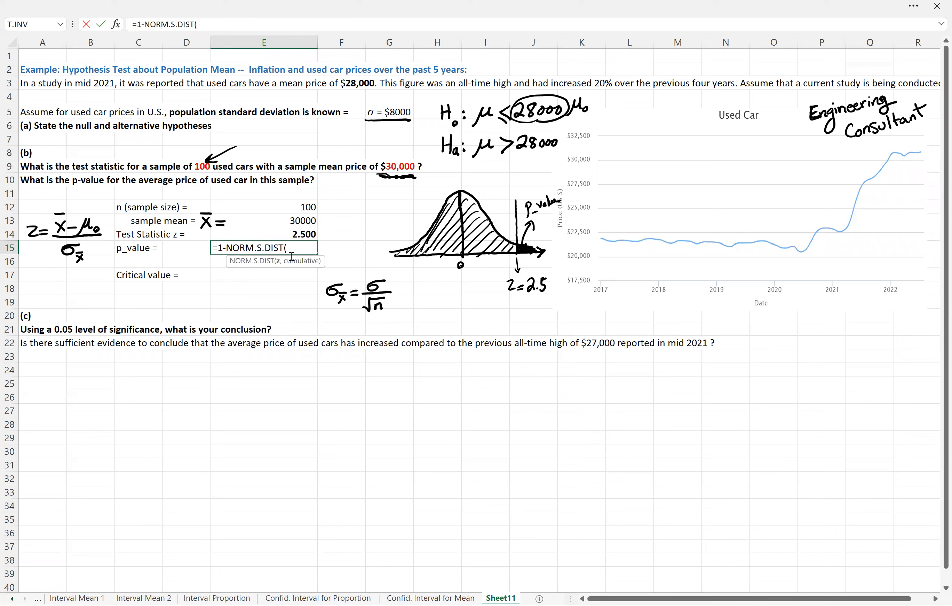
click(296, 238)
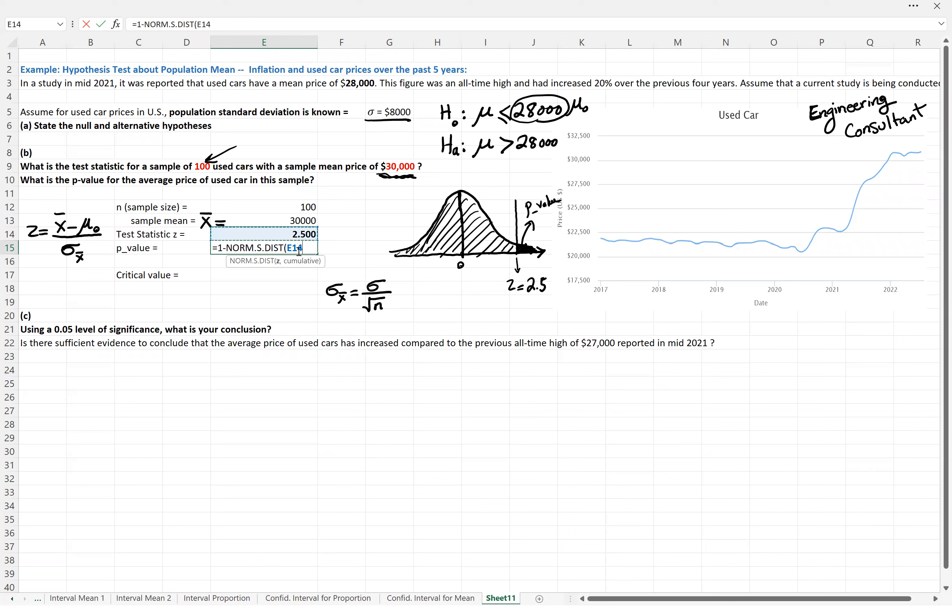
text(,)
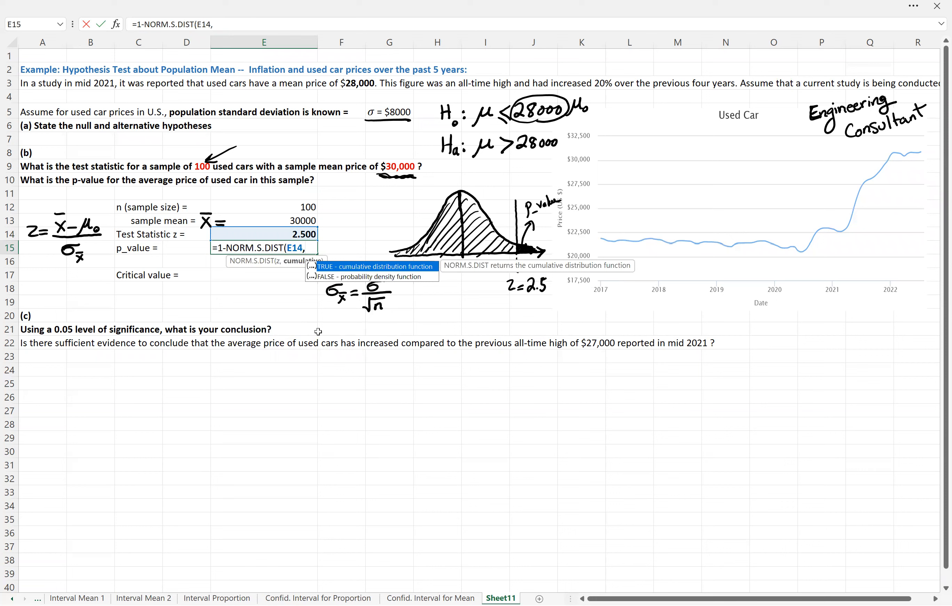
text(TRUE)
key(Return)
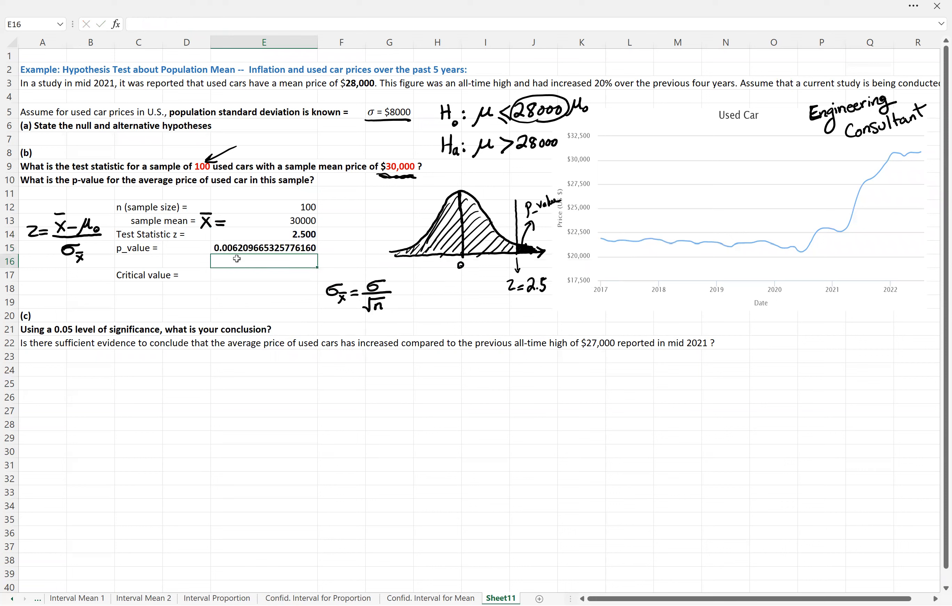
Step: Format the p-value in E15 as a number with 3 decimal places
click(248, 246)
right_click(248, 246)
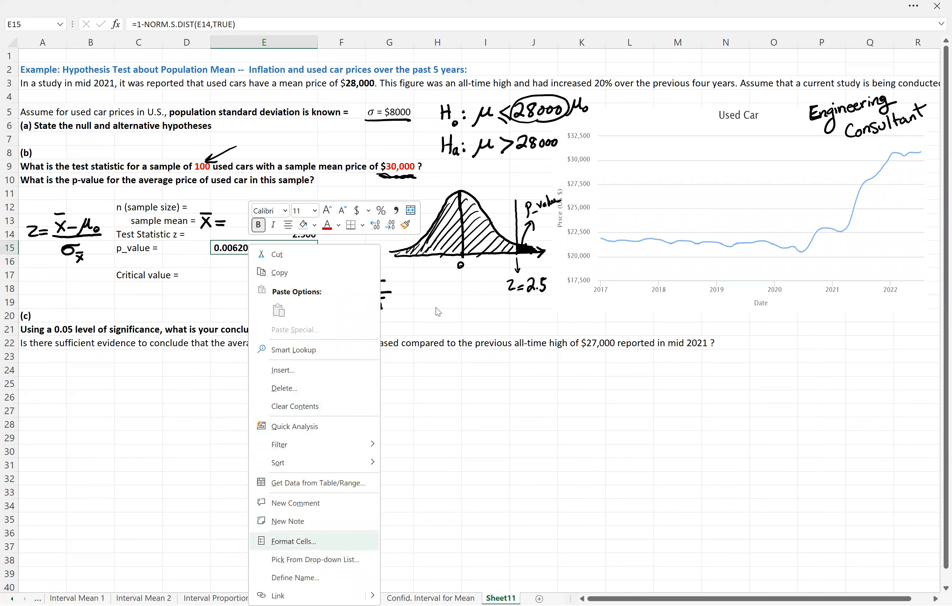
click(326, 540)
drag(330, 370, 303, 368)
text(3)
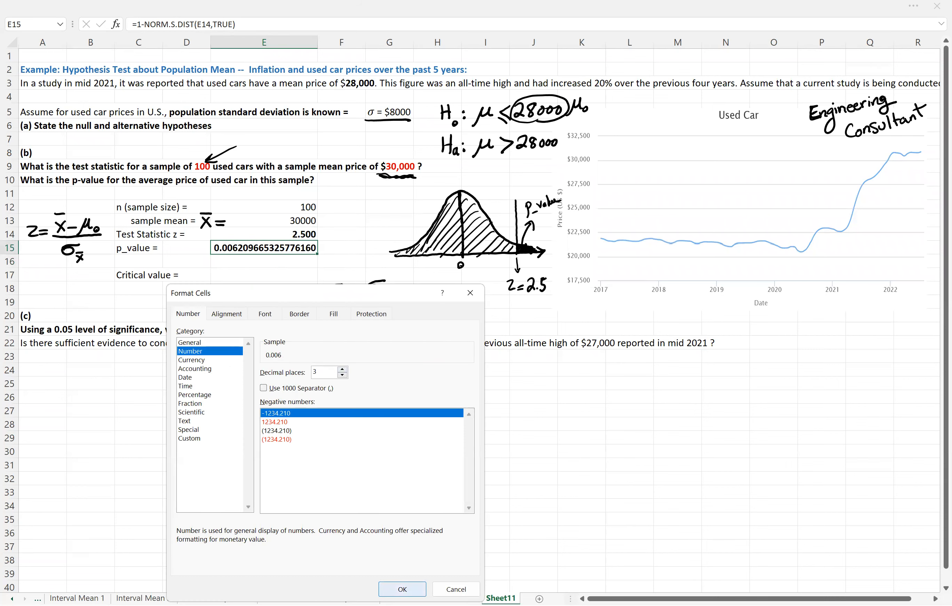
key(Return)
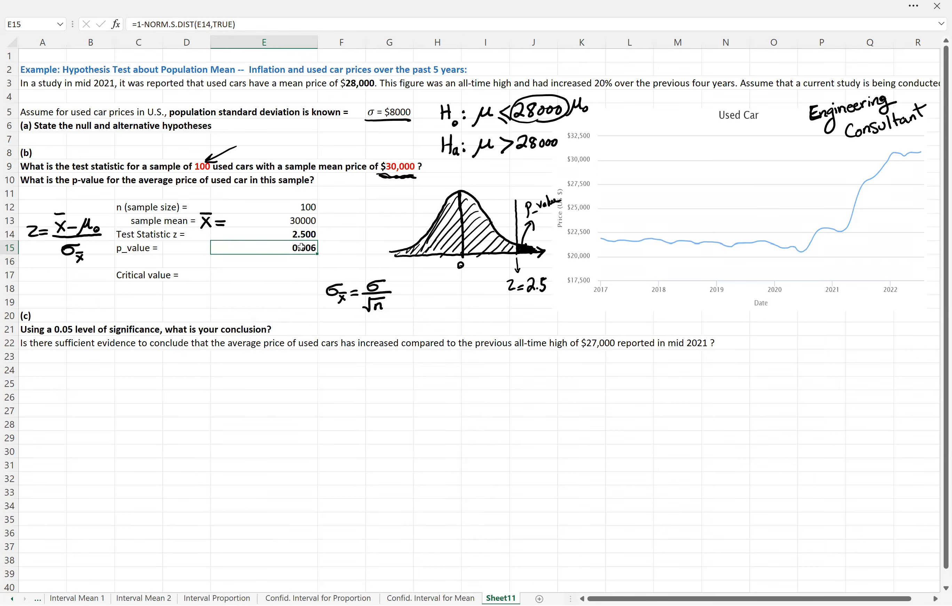
Step: Set the p-value in E15 to display 5 decimal places and check its formula
double_click(302, 247)
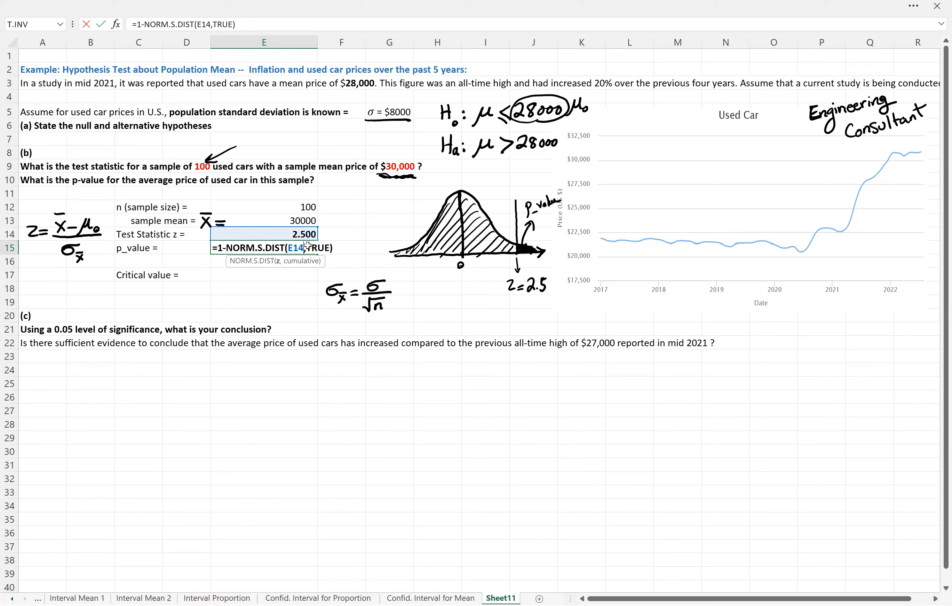
key(Escape)
right_click(308, 244)
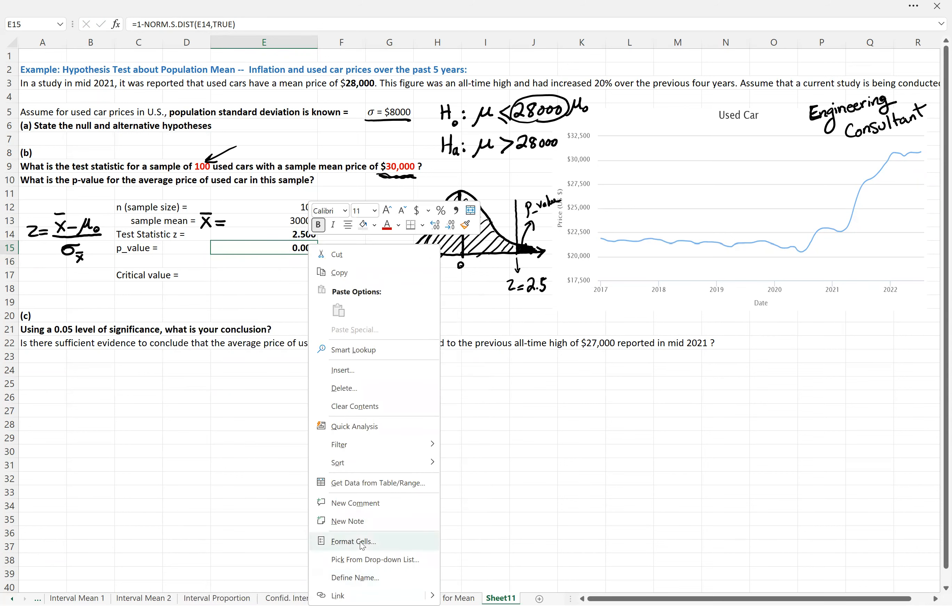
click(361, 542)
text(5)
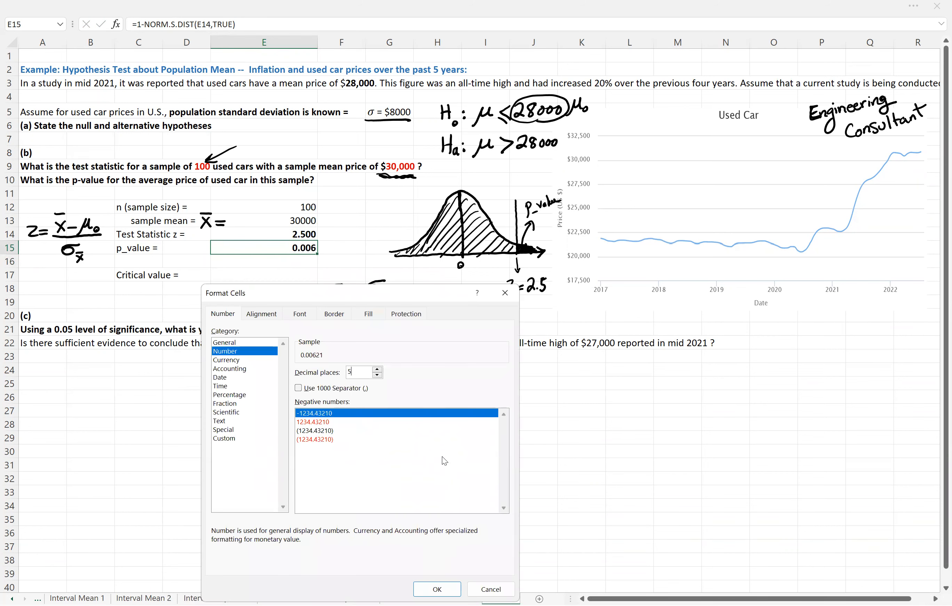
click(438, 588)
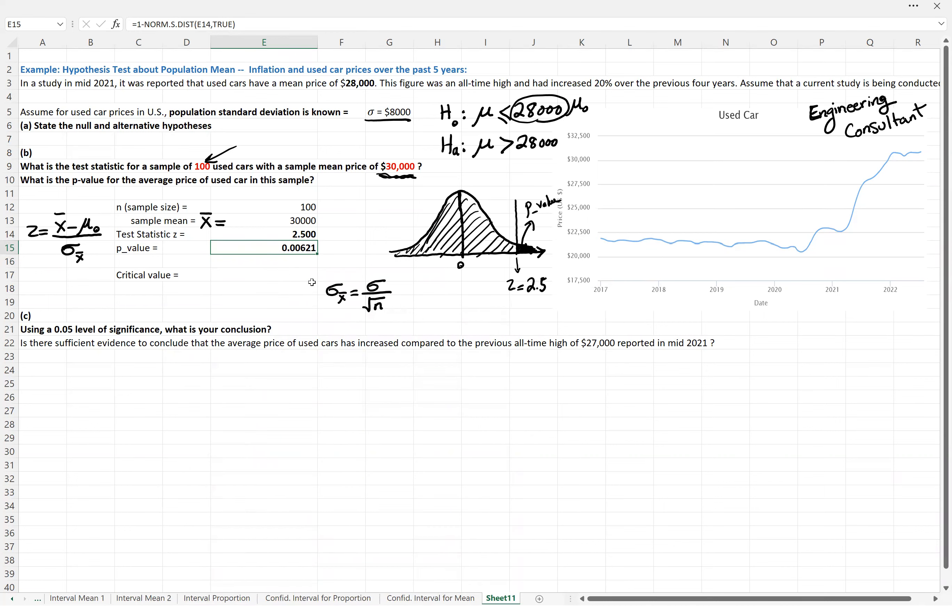
double_click(296, 247)
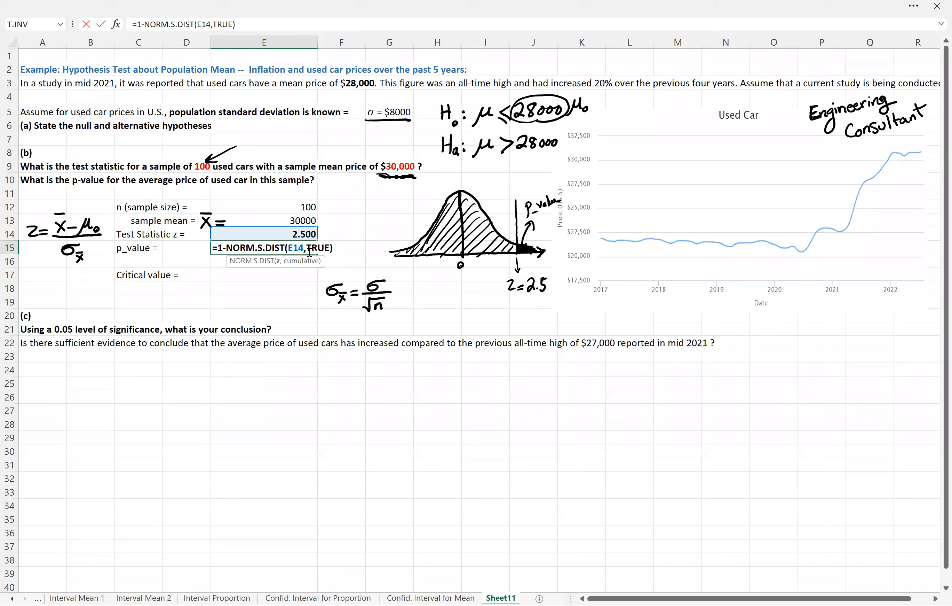
key(Escape)
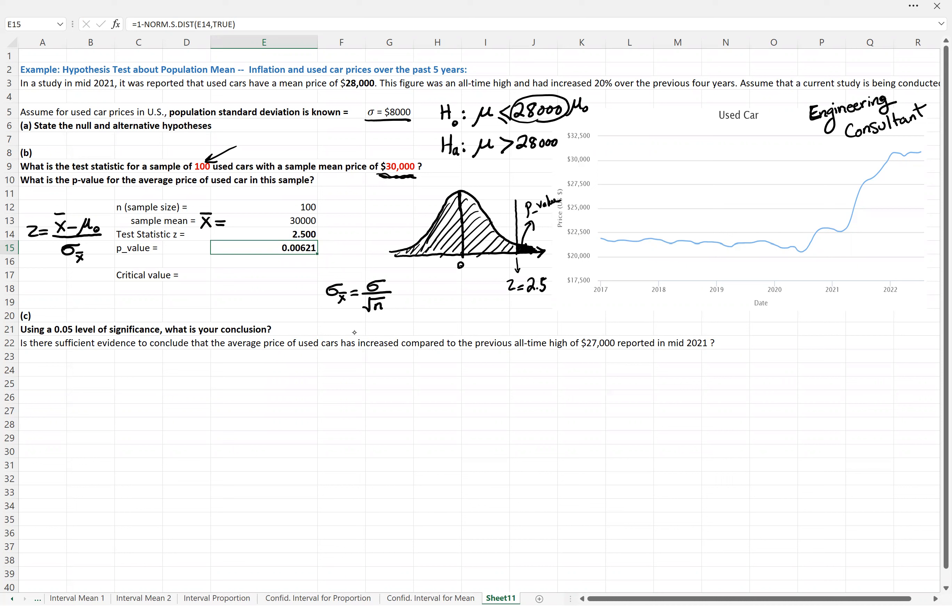
Step: Handwrite "Using P-value method, since P-value <" below the part (c) question
mouse_move(32, 363)
mouse_down()
mouse_move(55, 372)
mouse_move(48, 387)
mouse_move(78, 382)
mouse_move(80, 368)
mouse_move(123, 373)
mouse_move(106, 370)
mouse_up()
mouse_move(132, 367)
mouse_down()
mouse_move(129, 375)
mouse_move(157, 368)
mouse_up()
mouse_move(160, 352)
mouse_down()
mouse_move(156, 374)
mouse_move(174, 372)
mouse_up()
drag(187, 375, 183, 386)
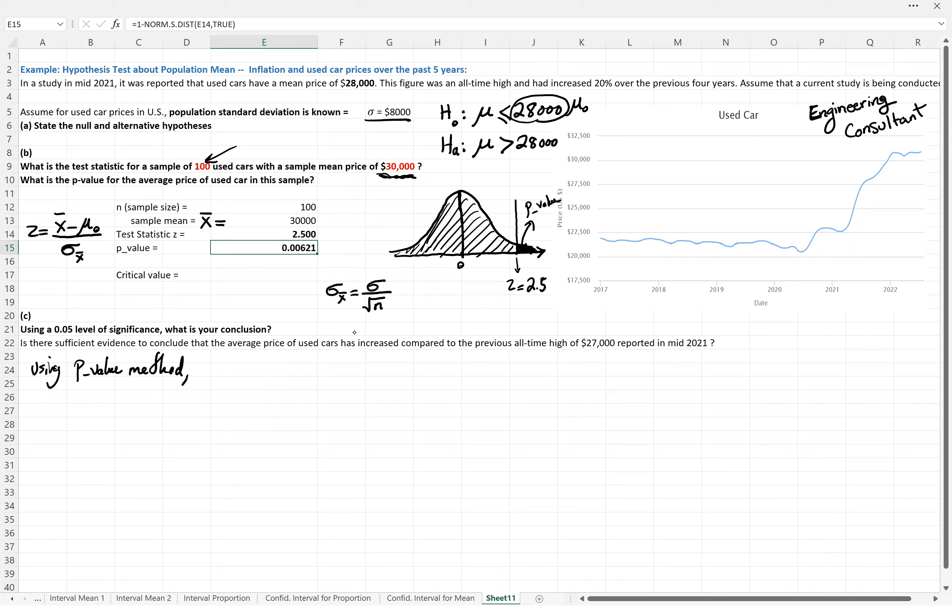
mouse_move(214, 364)
mouse_down()
mouse_move(218, 375)
mouse_move(335, 381)
mouse_up()
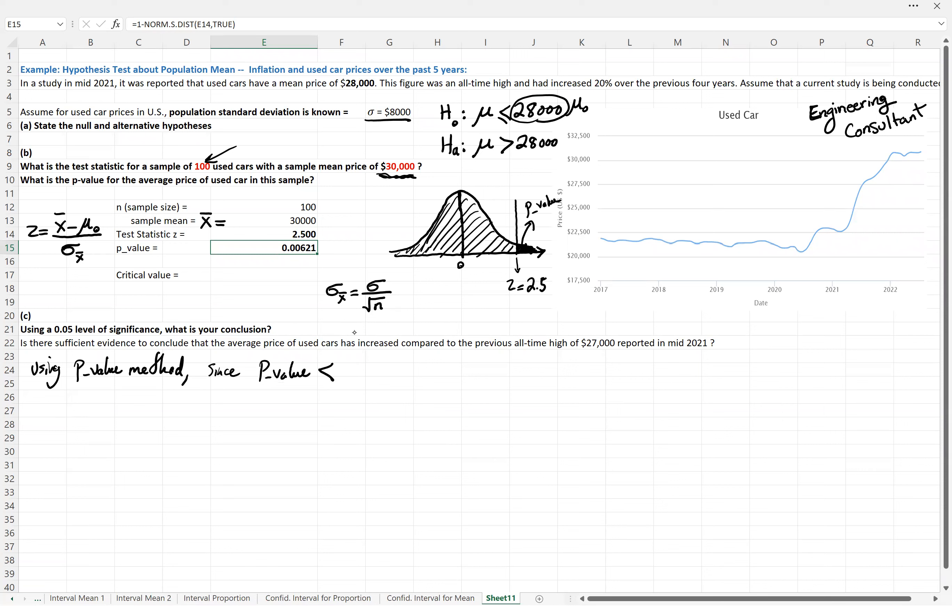
Step: Write α = 0.05 beside (c), complete the comparison with α, and note 0.00621 and 0.05 beneath its two sides with arrows
mouse_move(63, 311)
mouse_down()
mouse_move(63, 320)
mouse_move(76, 313)
mouse_up()
drag(69, 318, 82, 311)
drag(86, 316, 94, 311)
mouse_move(103, 306)
mouse_down()
mouse_move(100, 318)
mouse_move(109, 304)
mouse_up()
mouse_move(353, 365)
mouse_down()
mouse_move(335, 405)
mouse_move(347, 405)
mouse_up()
click(341, 410)
drag(357, 402, 351, 412)
drag(283, 384, 282, 399)
mouse_move(278, 397)
mouse_down()
mouse_move(285, 396)
mouse_move(251, 405)
mouse_move(281, 410)
mouse_up()
click(263, 412)
drag(288, 404, 299, 415)
Step: Complete the handwritten conclusion with "⇒ reject H₀ ⇒ accept Ha"
drag(372, 374, 390, 374)
mouse_move(372, 368)
mouse_down()
mouse_move(390, 367)
mouse_move(387, 379)
mouse_up()
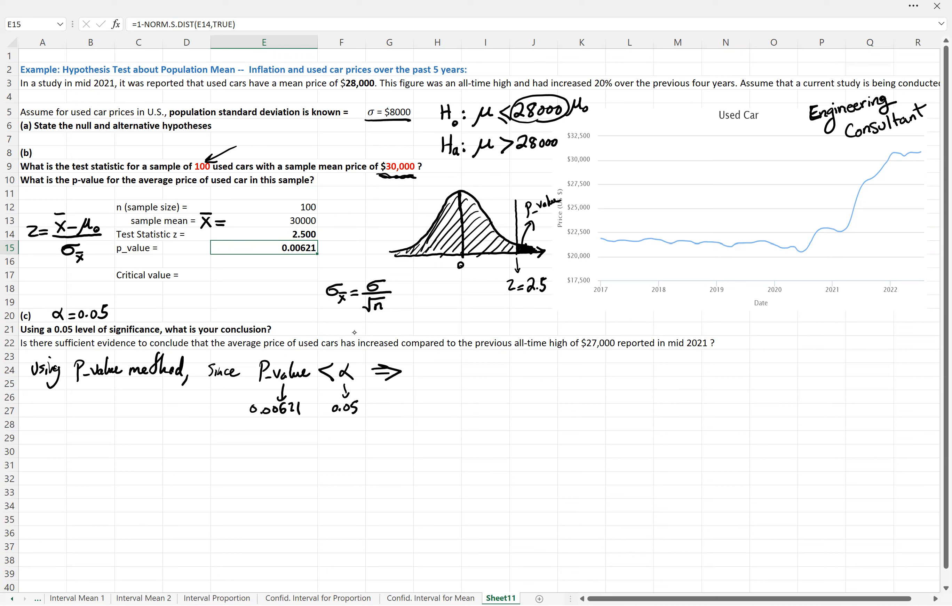
drag(413, 367, 426, 372)
mouse_move(429, 367)
mouse_down()
mouse_move(429, 381)
mouse_move(419, 380)
mouse_move(441, 373)
mouse_up()
drag(450, 366, 452, 373)
drag(456, 354, 453, 376)
mouse_move(447, 364)
mouse_down()
mouse_move(459, 361)
mouse_move(472, 376)
mouse_up()
mouse_move(479, 356)
mouse_down()
mouse_move(478, 378)
mouse_move(480, 366)
mouse_up()
mouse_move(486, 374)
mouse_down()
mouse_move(518, 367)
mouse_move(514, 382)
mouse_move(557, 371)
mouse_up()
drag(560, 370, 562, 386)
drag(562, 370, 575, 375)
mouse_move(572, 361)
mouse_down()
mouse_move(584, 358)
mouse_move(599, 380)
mouse_up()
drag(590, 370, 602, 369)
drag(608, 374, 613, 381)
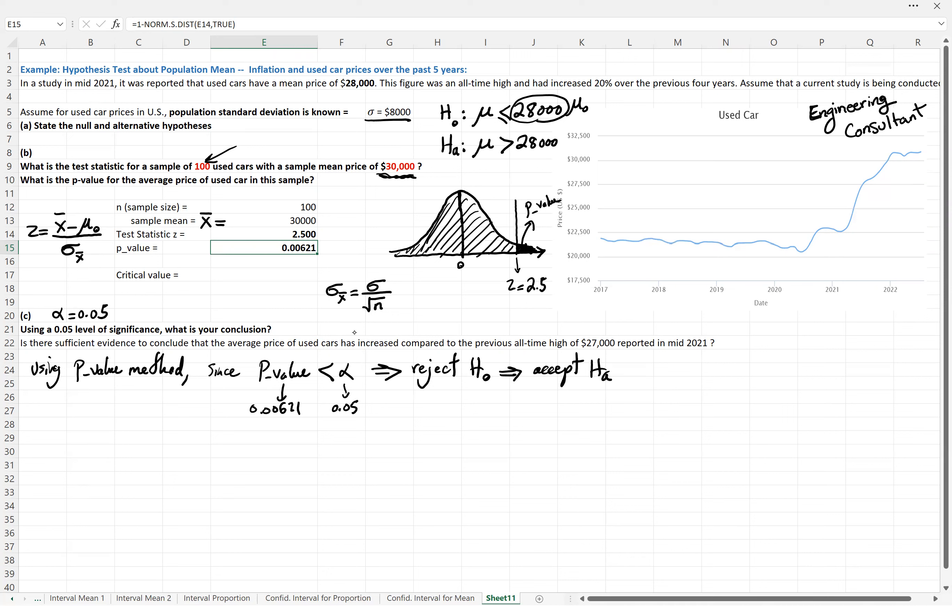
Step: Underline the alternative hypothesis and draw a critical-value line between 0 and z = 2.5, labelled z=? with an arrow
drag(469, 163, 549, 157)
mouse_move(495, 193)
mouse_down()
mouse_move(495, 269)
mouse_move(449, 303)
mouse_move(464, 297)
mouse_up()
drag(458, 302, 469, 300)
click(473, 304)
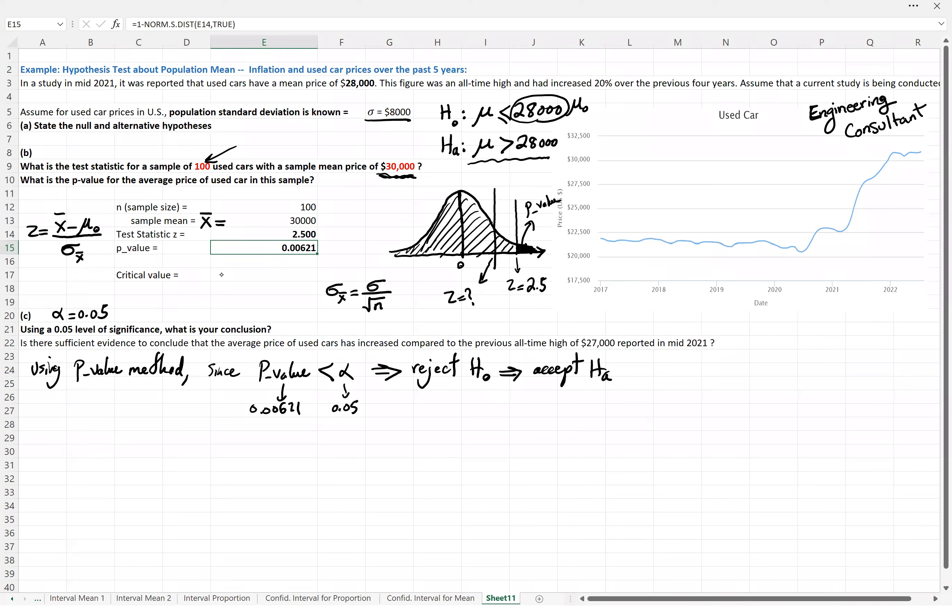
Step: Shade the upper tail beyond the critical-value line and label it α=0.05 with an arrow
drag(496, 235, 516, 251)
drag(544, 249, 556, 253)
drag(503, 236, 509, 186)
mouse_move(501, 192)
mouse_down()
mouse_move(514, 192)
mouse_move(515, 176)
mouse_move(525, 185)
mouse_move(548, 168)
mouse_up()
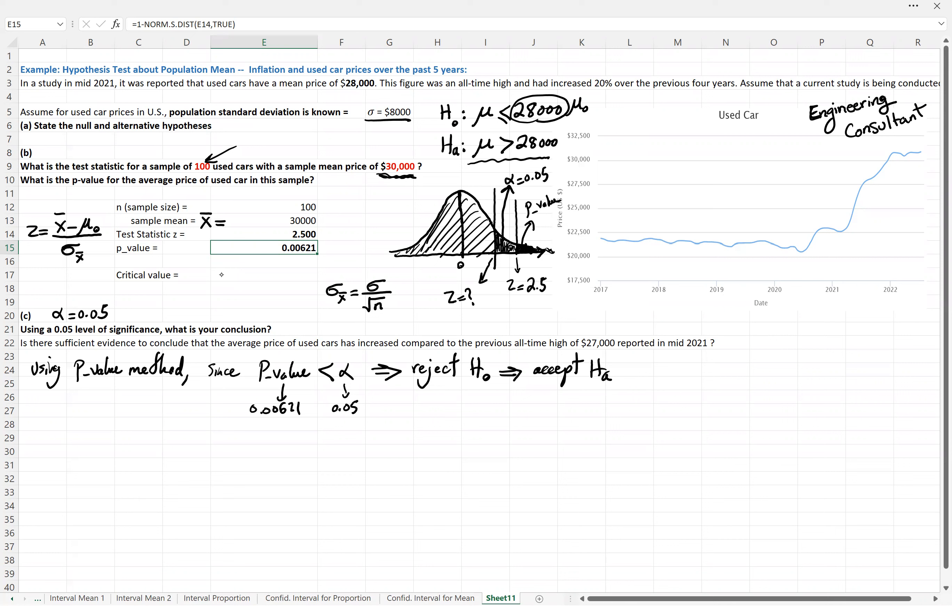
Step: Enter the critical value formula =NORM.S.INV(0.05) in E17
double_click(223, 274)
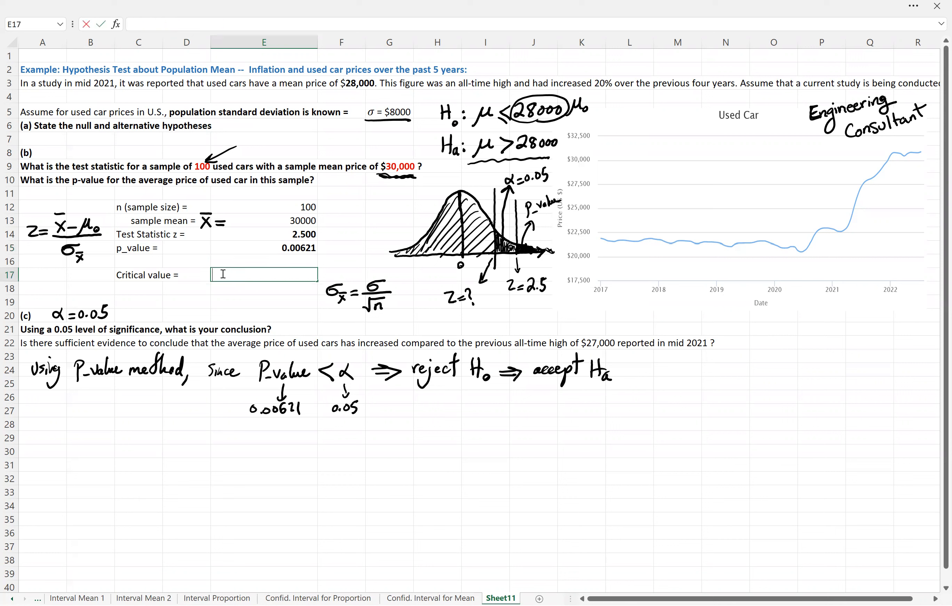
text(=NORM.S.INV(0.05)
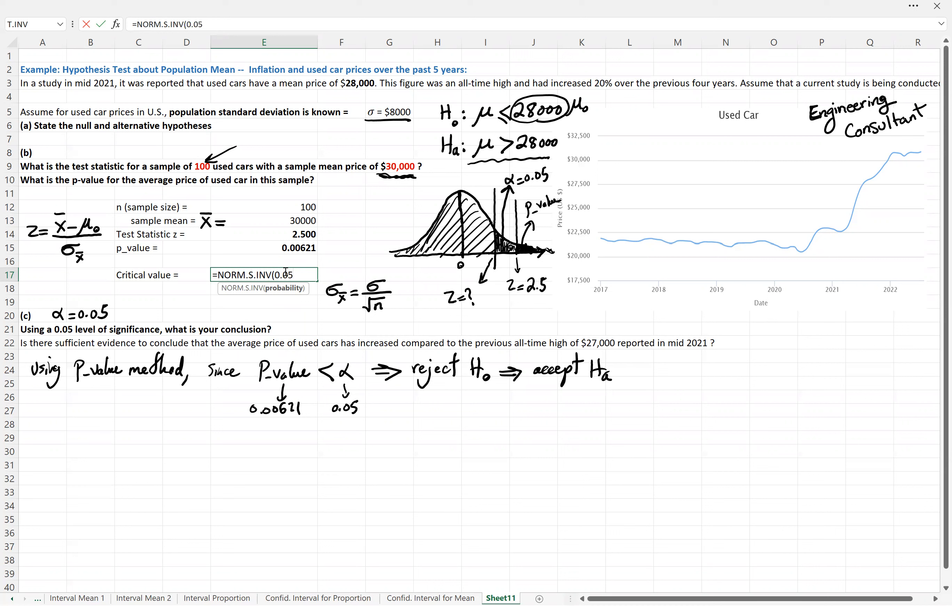
text())
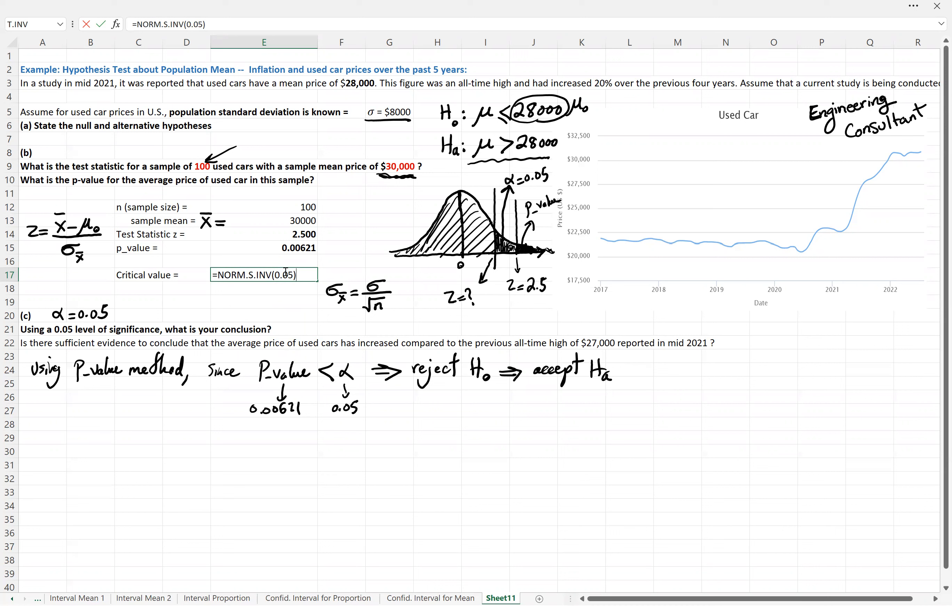
key(Return)
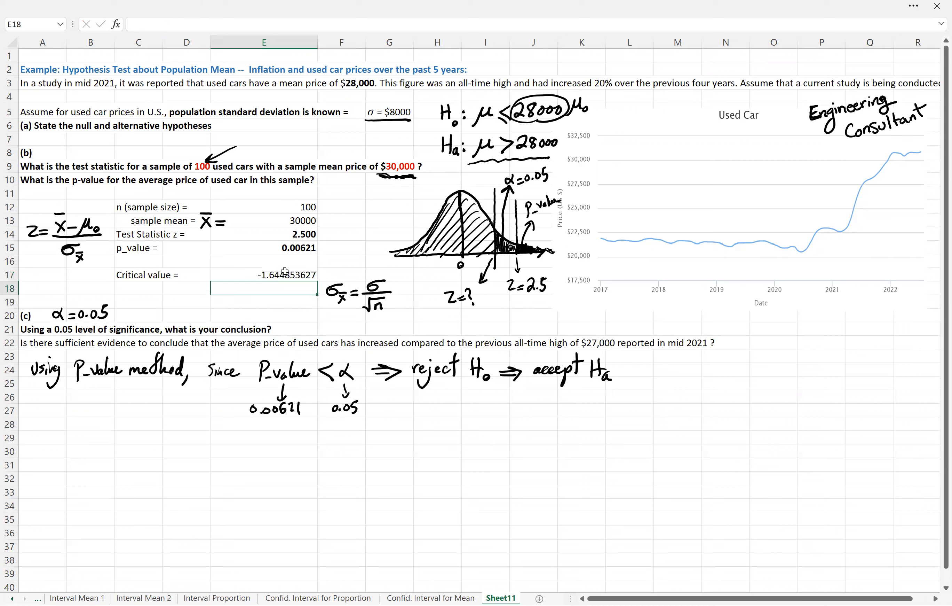
click(285, 271)
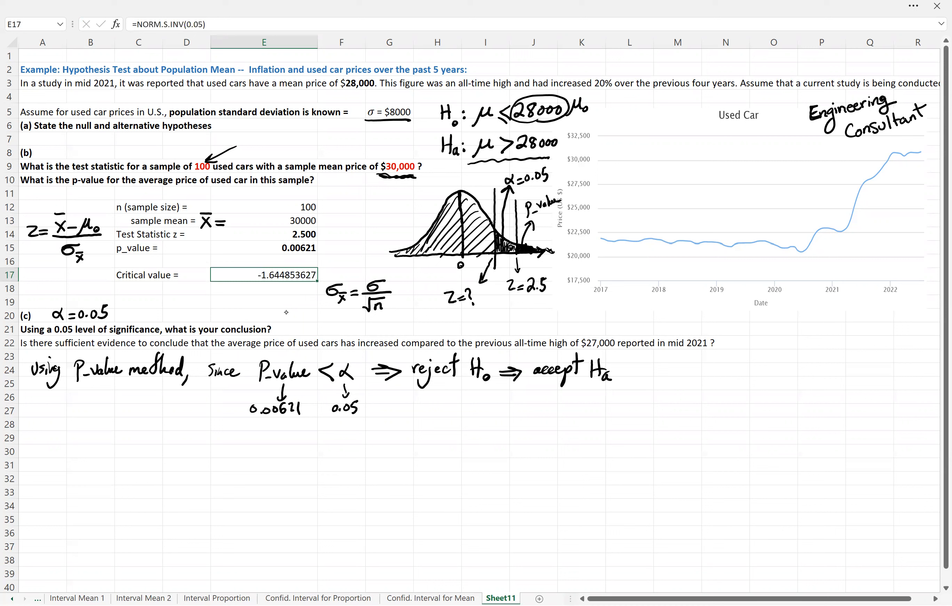
Step: Draw a matching lower-tail line on the curve, shade the tail beyond it, and label it z=? and 0.05
drag(429, 198, 430, 266)
mouse_move(428, 198)
mouse_down()
mouse_move(429, 269)
mouse_move(426, 241)
mouse_move(405, 251)
mouse_up()
drag(387, 257, 402, 252)
mouse_move(400, 256)
mouse_down()
mouse_move(410, 251)
mouse_move(429, 282)
mouse_up()
drag(428, 276, 433, 274)
drag(428, 279, 433, 277)
drag(433, 269, 436, 282)
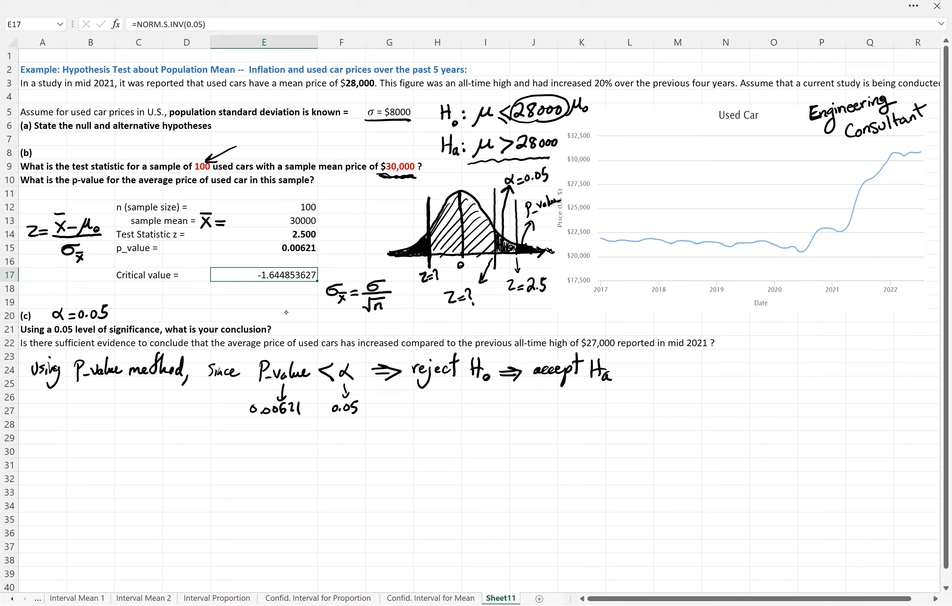
click(399, 237)
mouse_move(393, 232)
mouse_down()
mouse_move(410, 235)
mouse_move(415, 222)
mouse_up()
Step: Rewrite the z=? label of the upper critical value directly beneath its arrow
mouse_move(471, 293)
mouse_down()
mouse_move(448, 297)
mouse_move(476, 301)
mouse_up()
drag(476, 295, 480, 294)
drag(477, 298, 481, 297)
drag(483, 291, 485, 300)
click(489, 306)
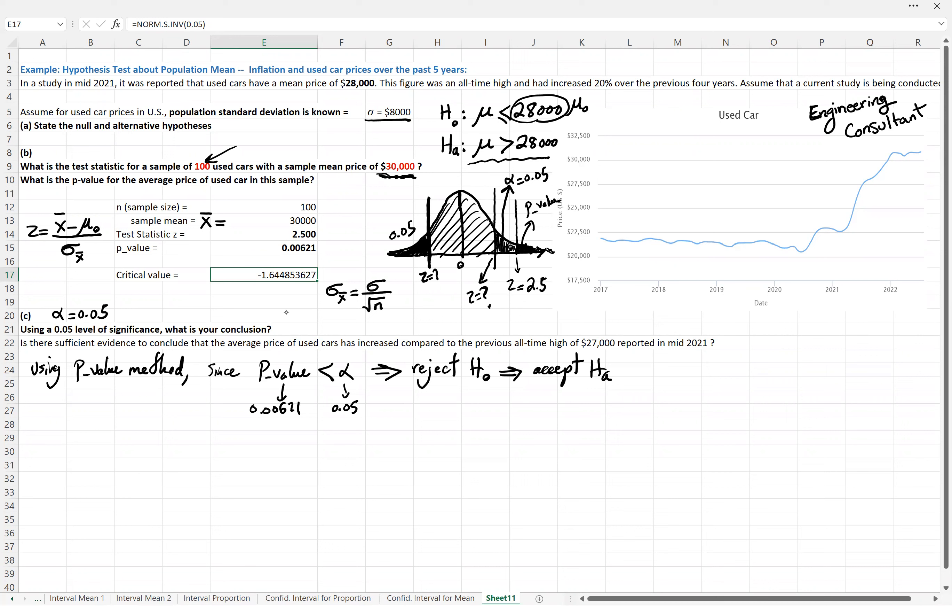
Step: Format the critical value in E17 as a number with 5 decimal places
right_click(262, 275)
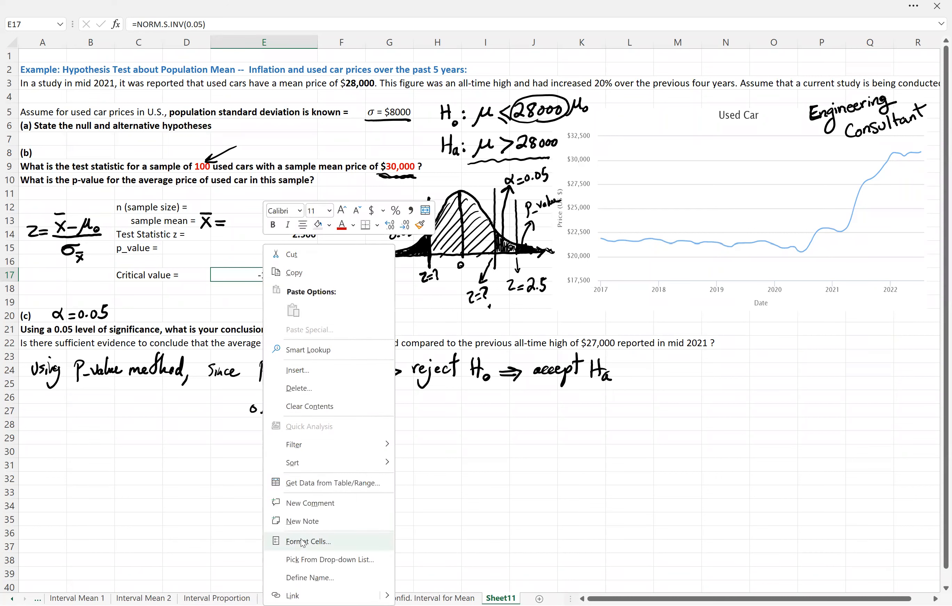
click(302, 542)
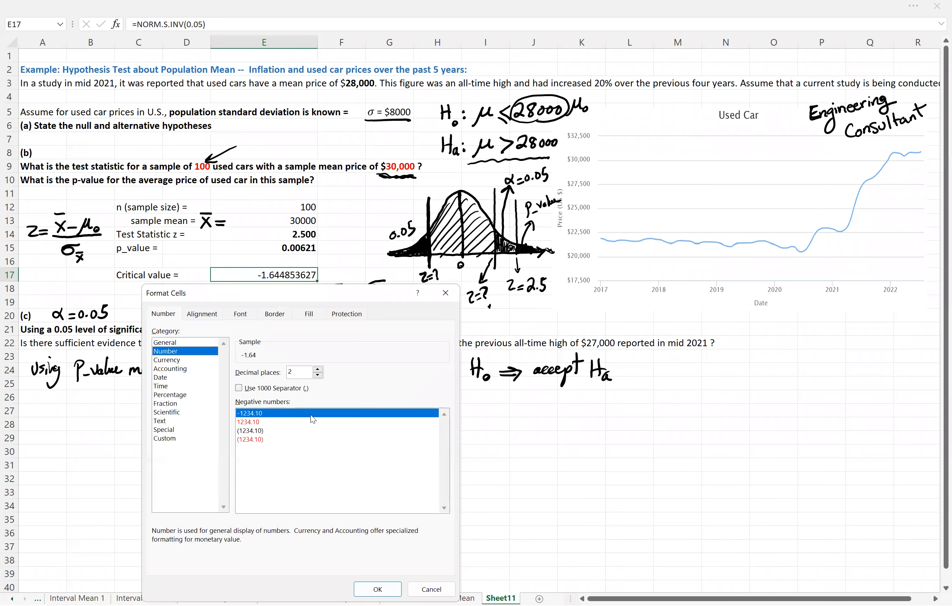
click(319, 368)
click(318, 368)
click(319, 368)
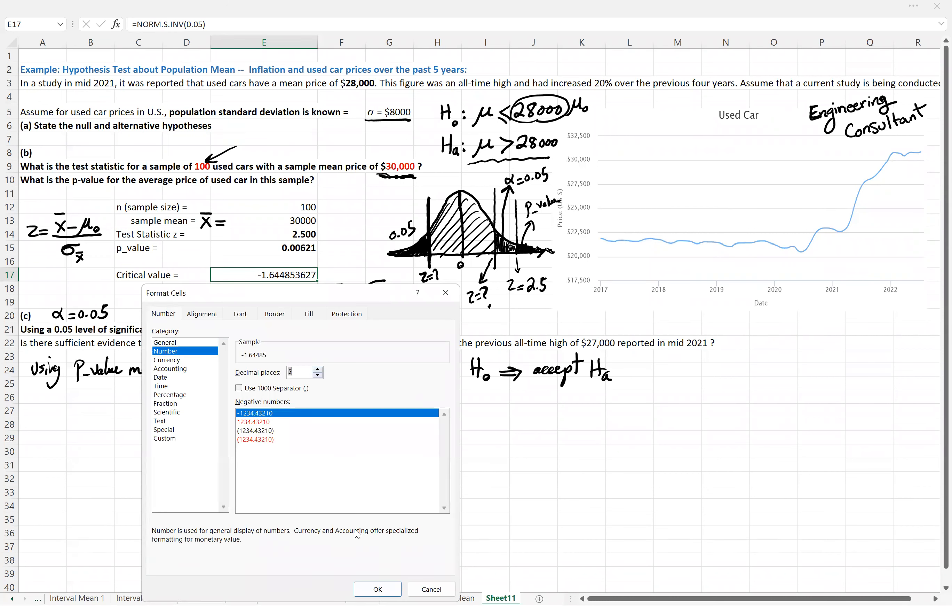
click(366, 588)
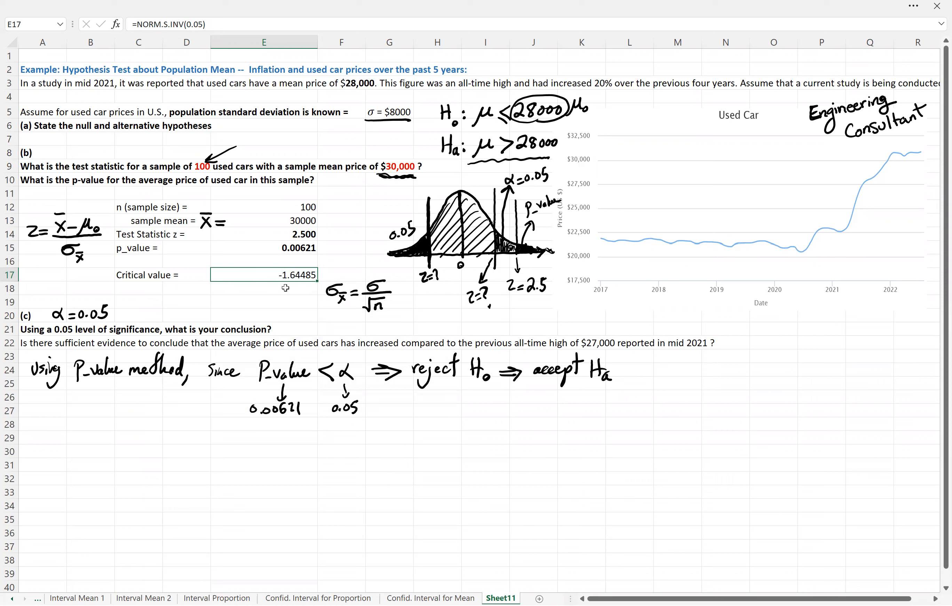
Step: Enter the upper-tail critical value formula =NORM.S.INV(1-0.05) in E18
double_click(286, 287)
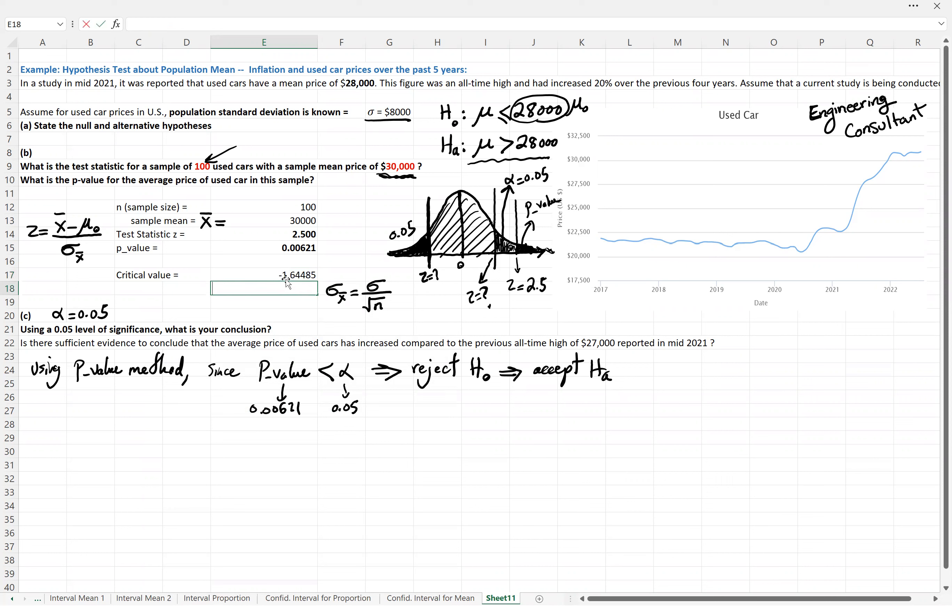
click(287, 273)
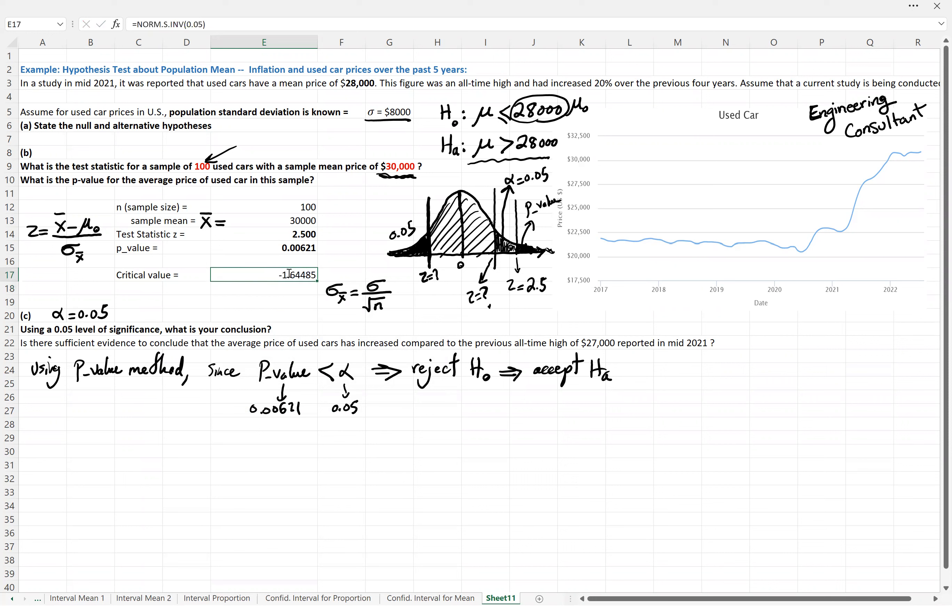
key(F2)
key(Escape)
click(251, 290)
double_click(251, 289)
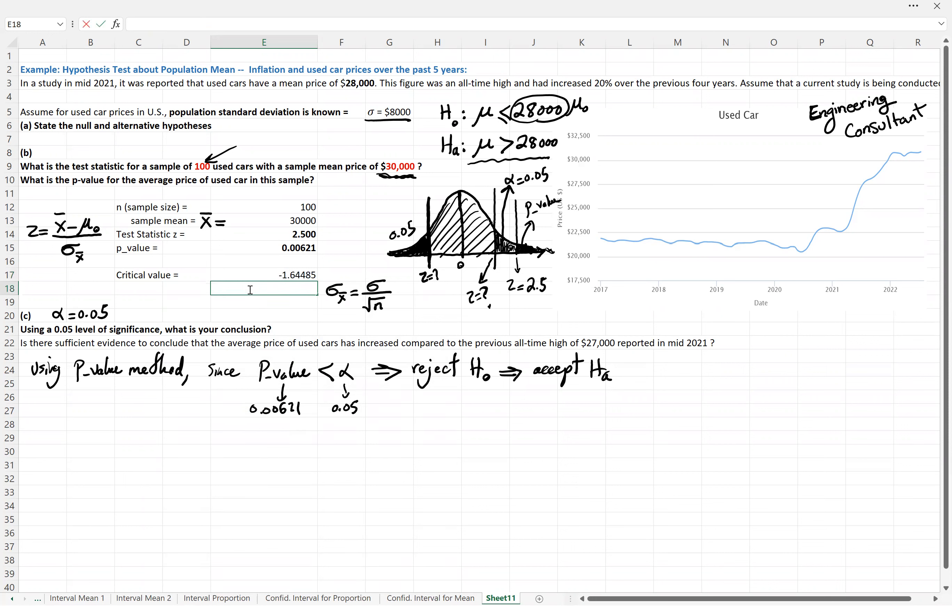
text(=NORM.S.INV(1-0.05))
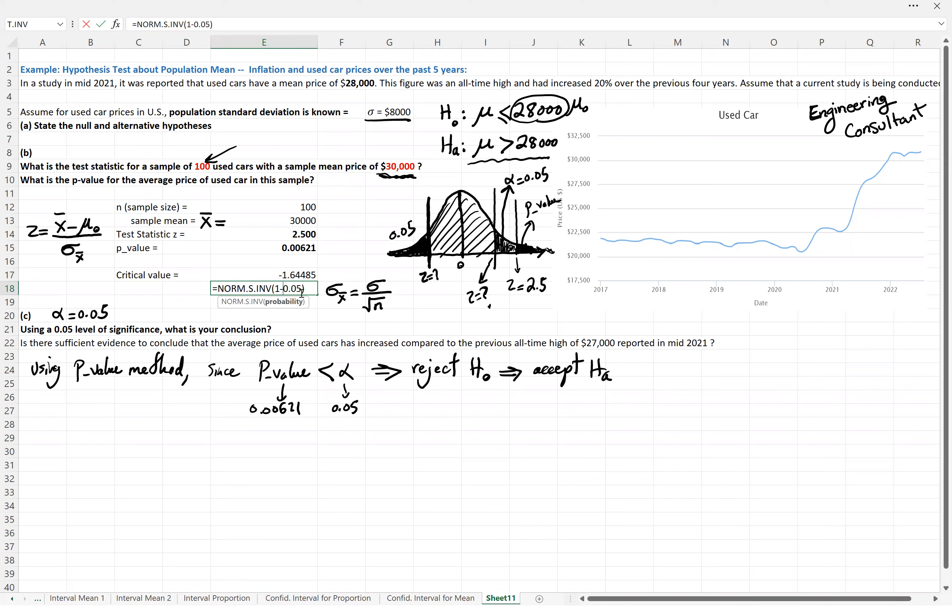
key(ctrl+Return)
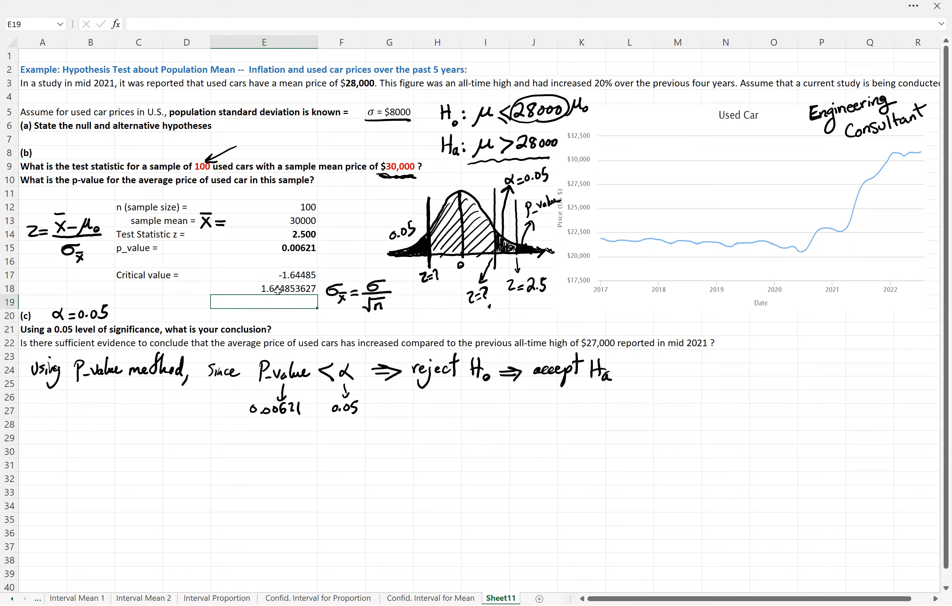
Step: Format the upper-tail critical value in E18 as a number with 5 decimal places
right_click(280, 288)
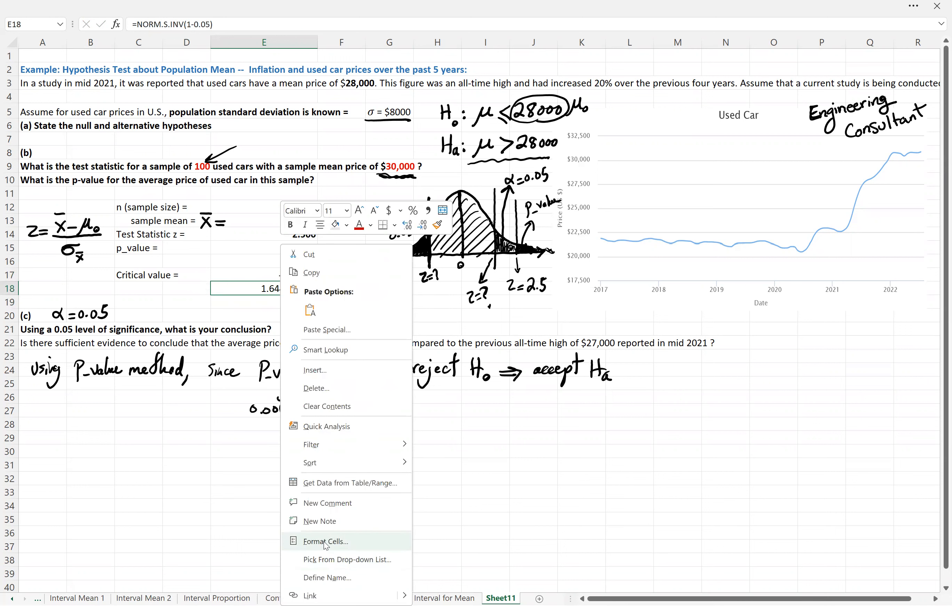
click(324, 541)
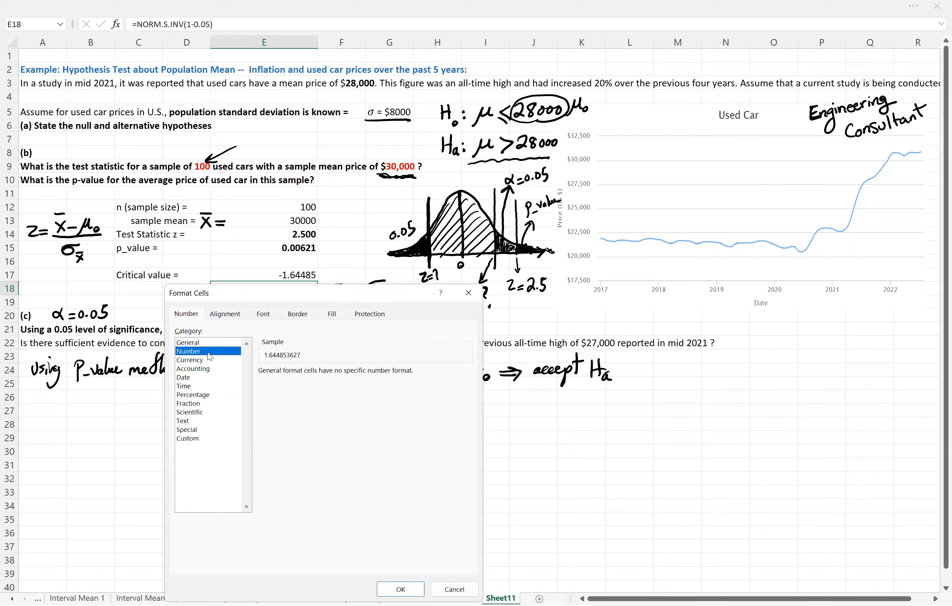
click(341, 369)
click(341, 369)
click(341, 369)
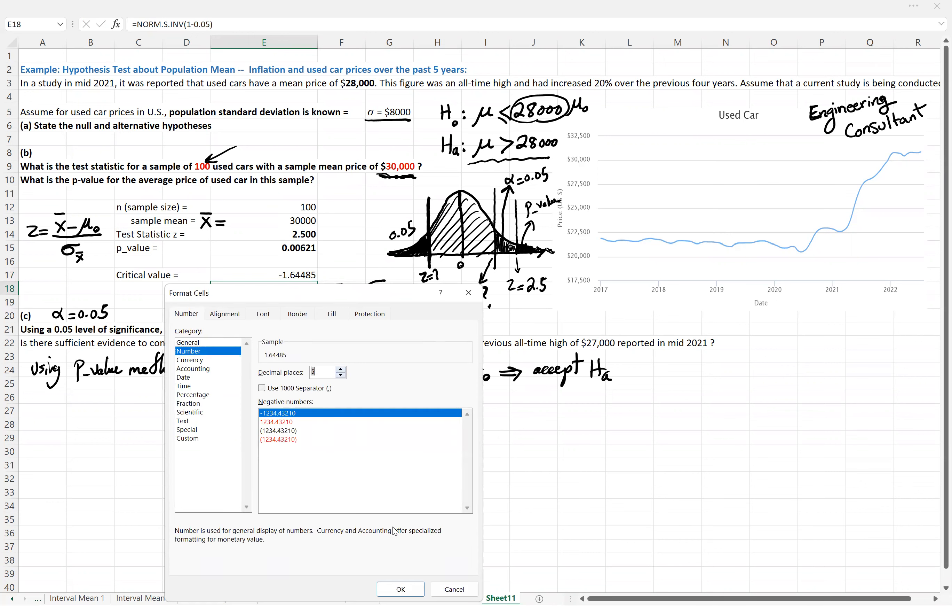
click(389, 589)
click(276, 250)
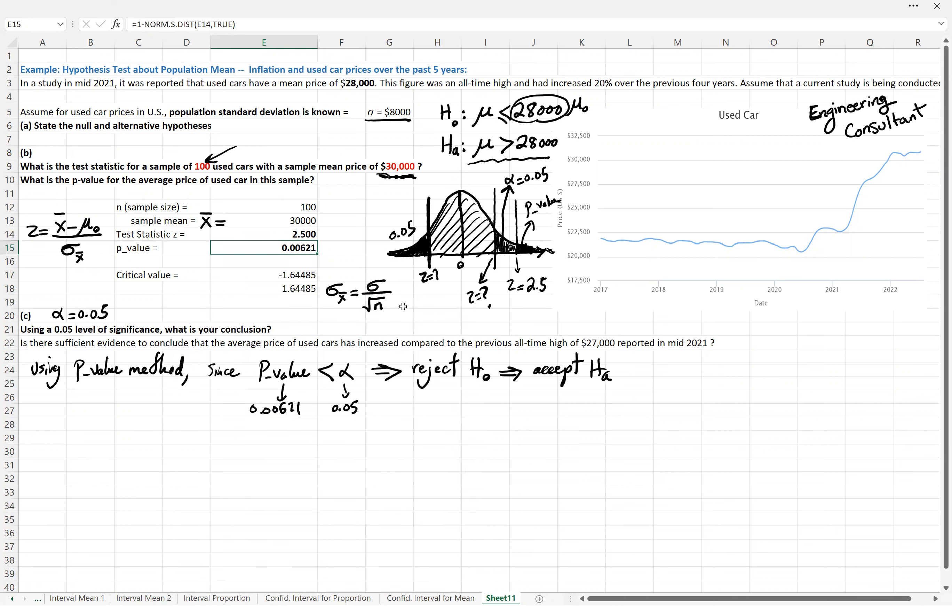
Step: Handwrite "Using Critical value method, since" below the p-value conclusion, around rows 28 to 29
drag(29, 432, 47, 443)
mouse_move(50, 434)
mouse_down()
mouse_move(59, 455)
mouse_move(98, 442)
mouse_up()
click(53, 425)
drag(101, 436, 110, 443)
click(91, 427)
click(102, 428)
mouse_move(121, 436)
mouse_down()
mouse_move(166, 440)
mouse_move(203, 421)
mouse_move(204, 442)
mouse_move(227, 440)
mouse_up()
click(131, 436)
click(131, 440)
mouse_move(227, 421)
mouse_down()
mouse_move(231, 451)
mouse_move(246, 445)
mouse_up()
drag(257, 437, 257, 445)
drag(260, 439, 266, 444)
drag(276, 439, 272, 445)
drag(278, 441, 286, 443)
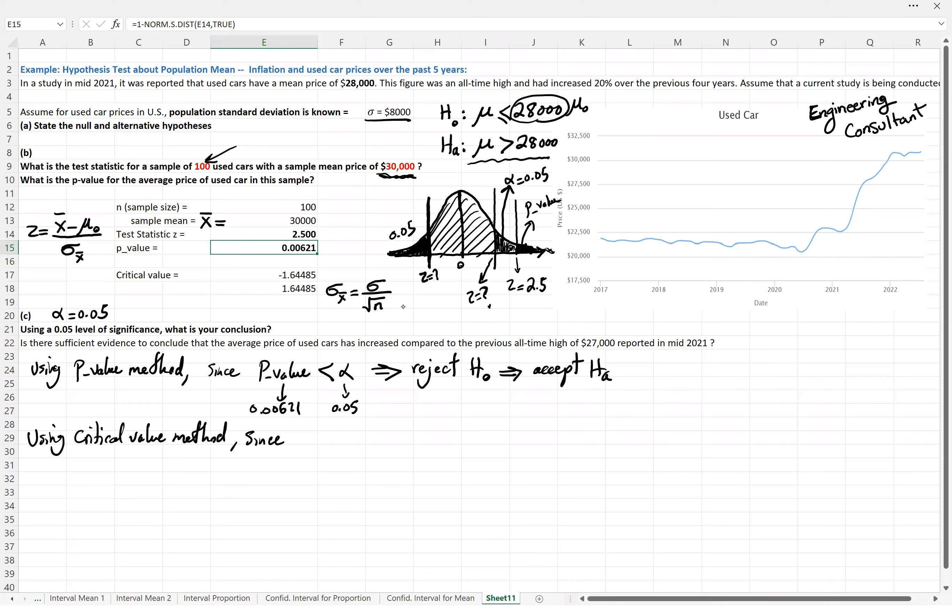
Step: Continue the handwritten line with the comparison "z-value > Critical value"
mouse_move(308, 432)
mouse_down()
mouse_move(314, 443)
mouse_move(318, 436)
mouse_up()
drag(319, 429, 329, 441)
drag(329, 437, 407, 442)
mouse_move(413, 440)
mouse_down()
mouse_move(431, 430)
mouse_move(437, 439)
mouse_up()
drag(447, 434, 449, 440)
mouse_move(456, 418)
mouse_down()
mouse_move(454, 442)
mouse_move(476, 432)
mouse_up()
mouse_move(476, 432)
mouse_down()
mouse_move(479, 439)
mouse_move(486, 419)
mouse_up()
drag(487, 419, 507, 433)
Step: Draw an arrow down from z-value and write the numeric comparison 2.5 > 1.64485 beneath the line
drag(329, 445, 329, 460)
drag(326, 454, 333, 481)
mouse_move(330, 466)
mouse_down()
mouse_move(339, 466)
mouse_move(319, 482)
mouse_up()
drag(314, 480, 372, 481)
mouse_move(404, 459)
mouse_down()
mouse_move(405, 473)
mouse_move(439, 464)
mouse_up()
mouse_move(437, 460)
mouse_down()
mouse_move(438, 473)
mouse_move(452, 466)
mouse_up()
mouse_move(449, 460)
mouse_down()
mouse_move(450, 474)
mouse_move(463, 472)
mouse_move(473, 457)
mouse_up()
Step: Finish the critical value line with the conclusion "⇒ reject H₀ ⇒ accept Hₐ"
drag(518, 434, 536, 432)
mouse_move(517, 426)
mouse_down()
mouse_move(546, 433)
mouse_move(608, 414)
mouse_up()
drag(621, 418, 644, 432)
drag(658, 428, 679, 430)
drag(685, 431, 738, 404)
mouse_move(744, 416)
mouse_down()
mouse_move(745, 431)
mouse_move(778, 431)
mouse_up()
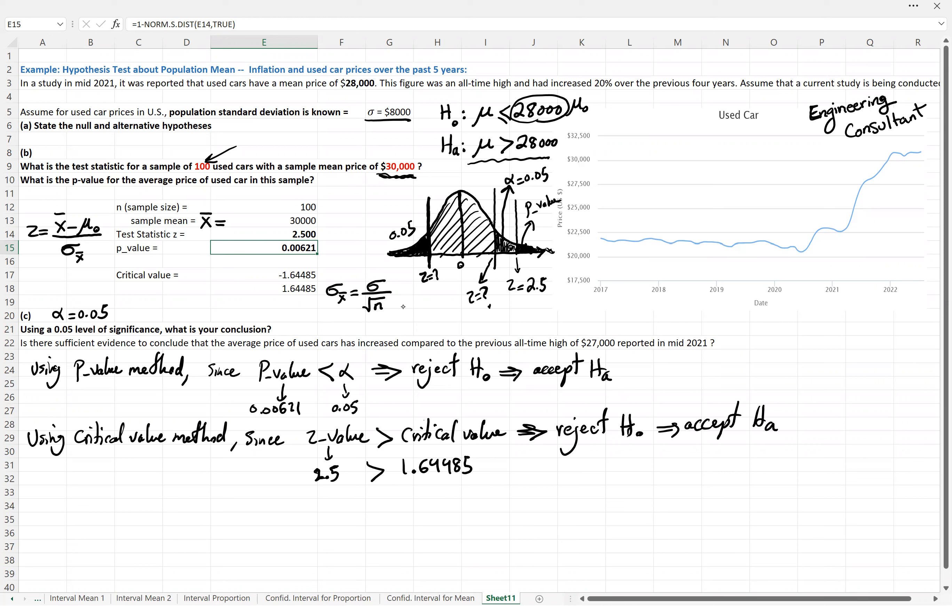